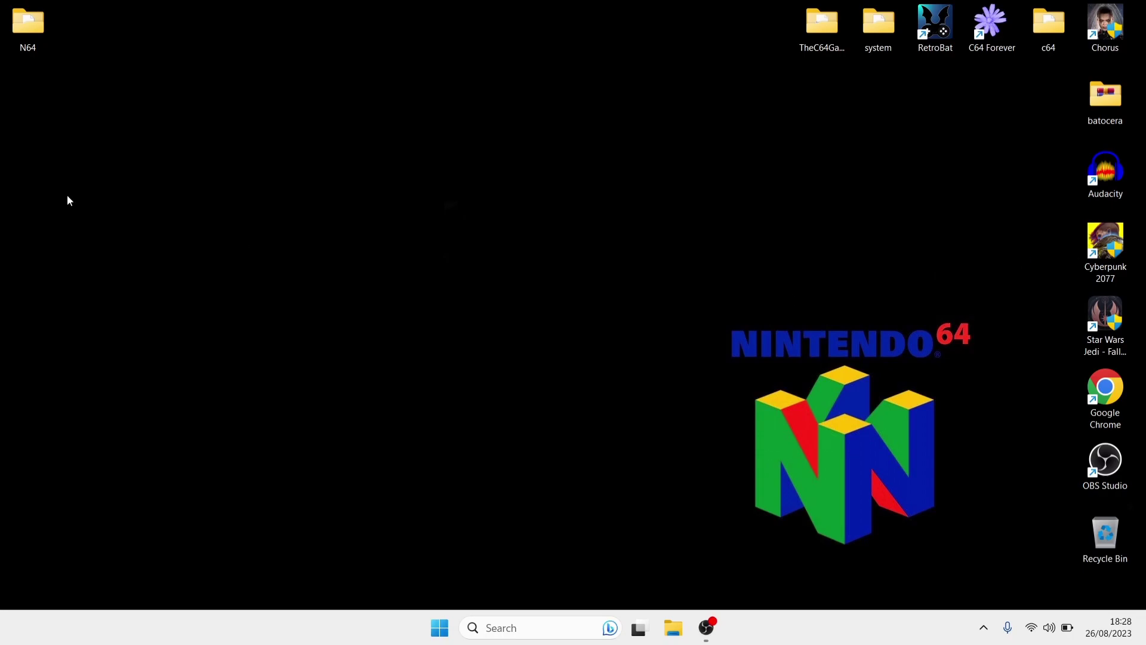
Open the N64 ROM folder, widen the file list, and select the GoldenEye 007 ROM.
double_click(31, 31)
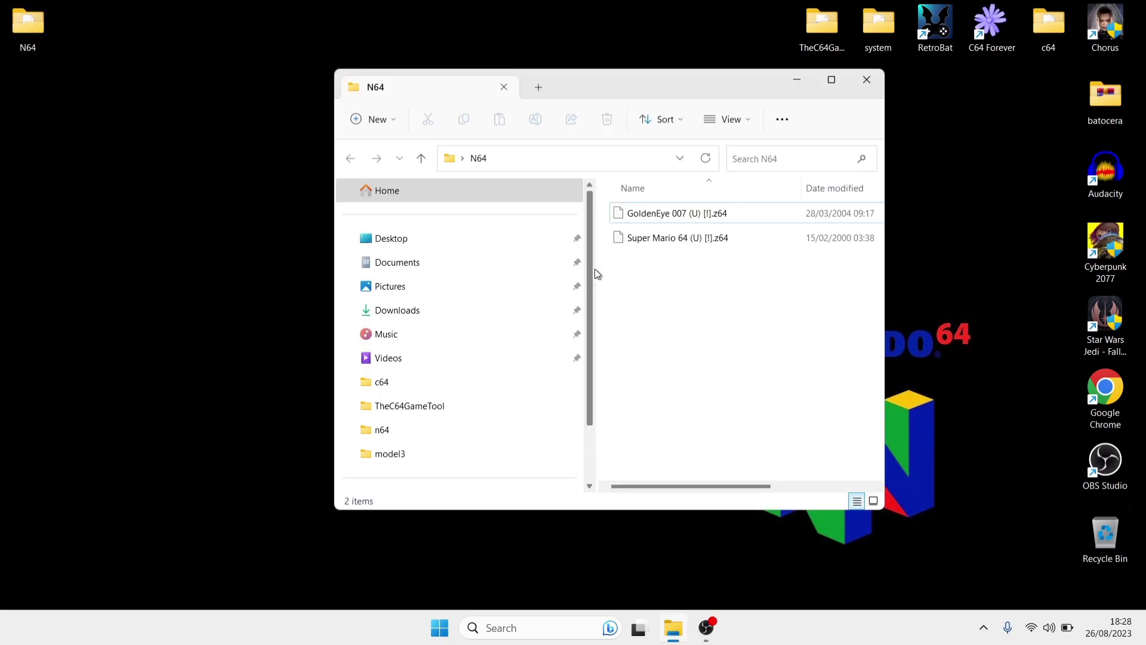
left_click_drag(595, 268, 447, 276)
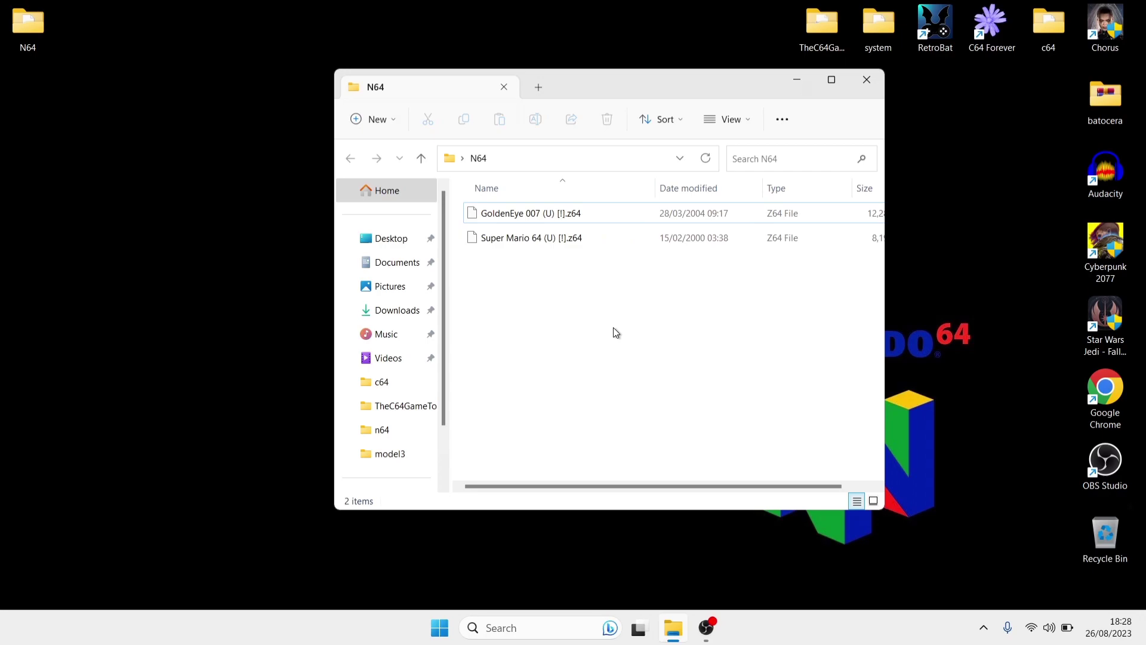
left_click(536, 210)
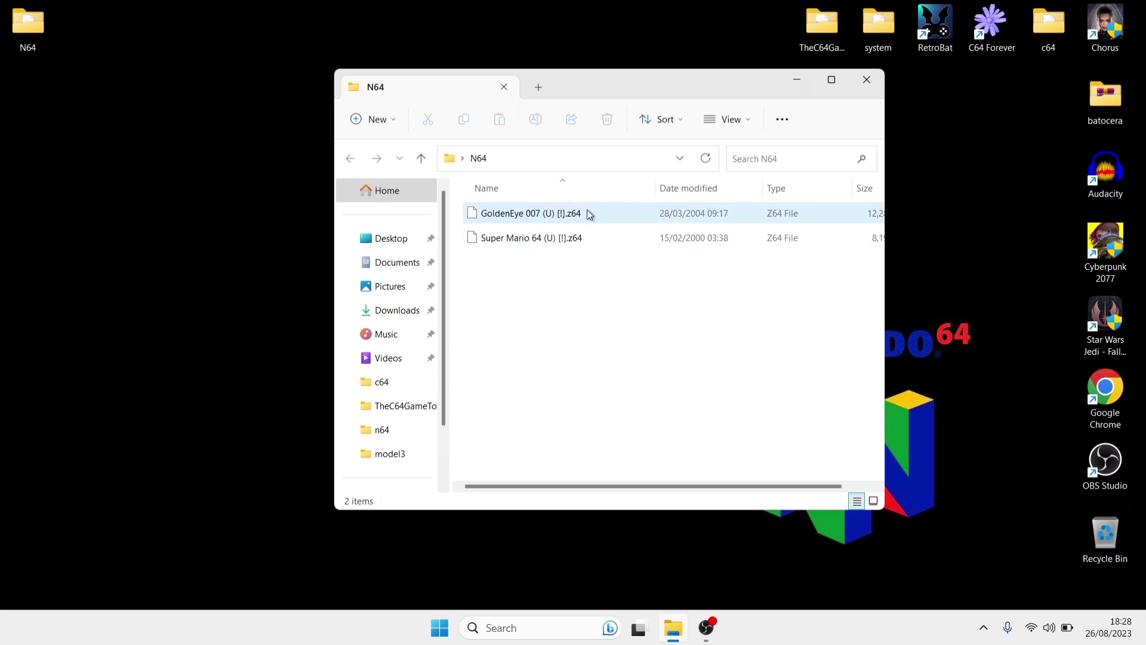
left_click(526, 261)
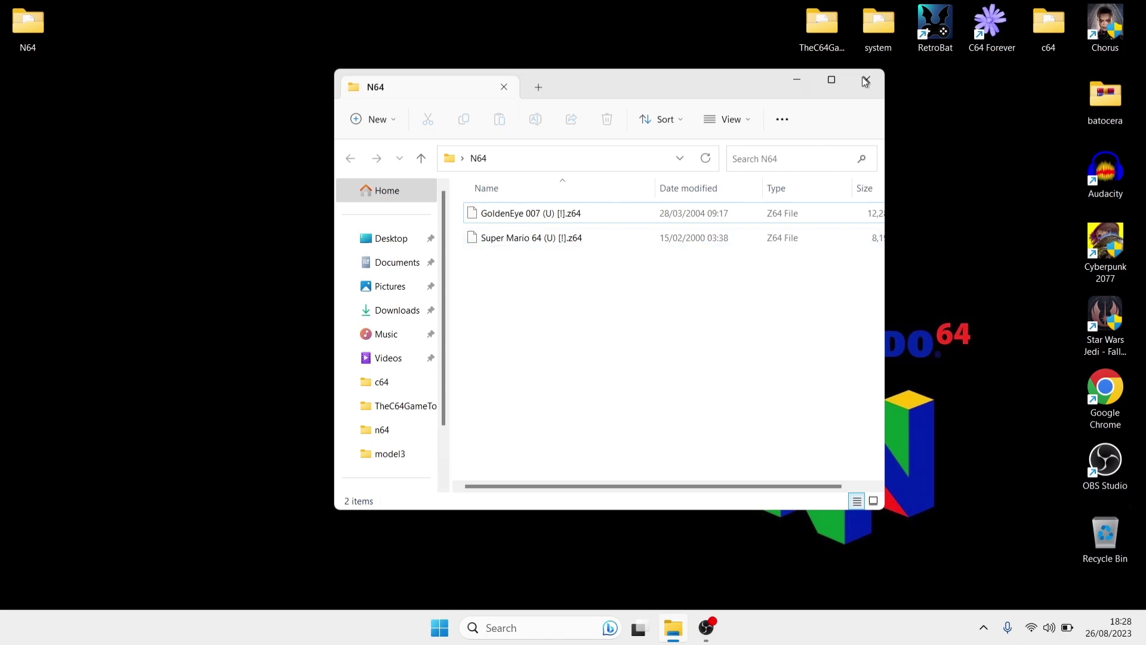
left_click(660, 217)
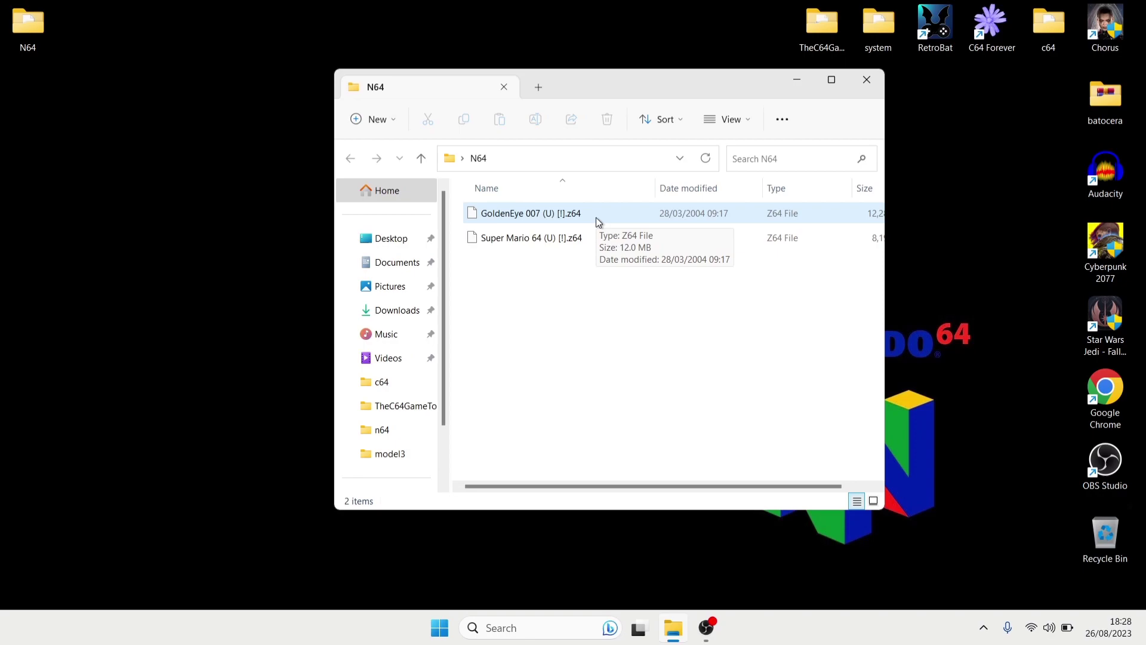
Close the N64 folder window and dismiss LaunchBox's Add Games prompt.
left_click(881, 77)
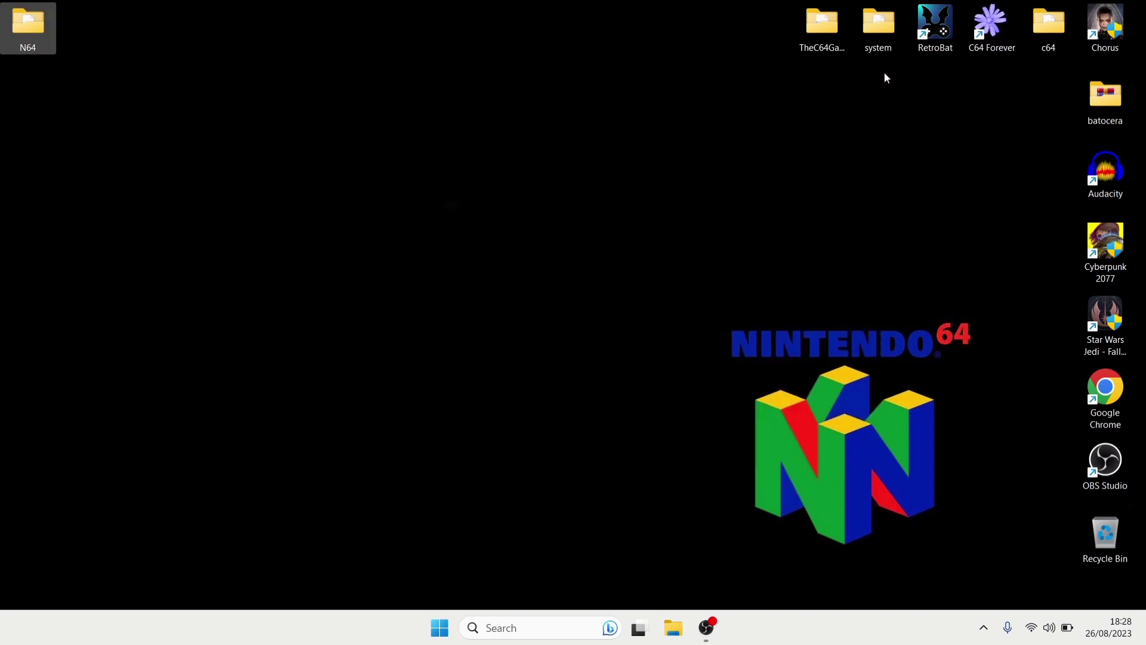
left_click(778, 199)
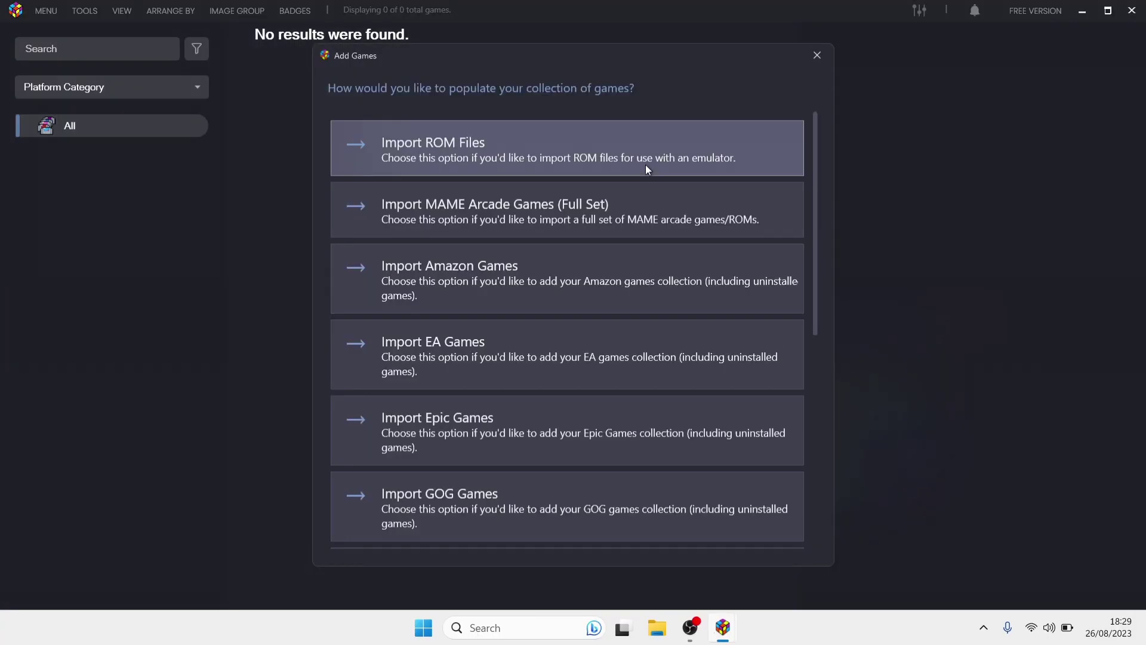
left_click(817, 55)
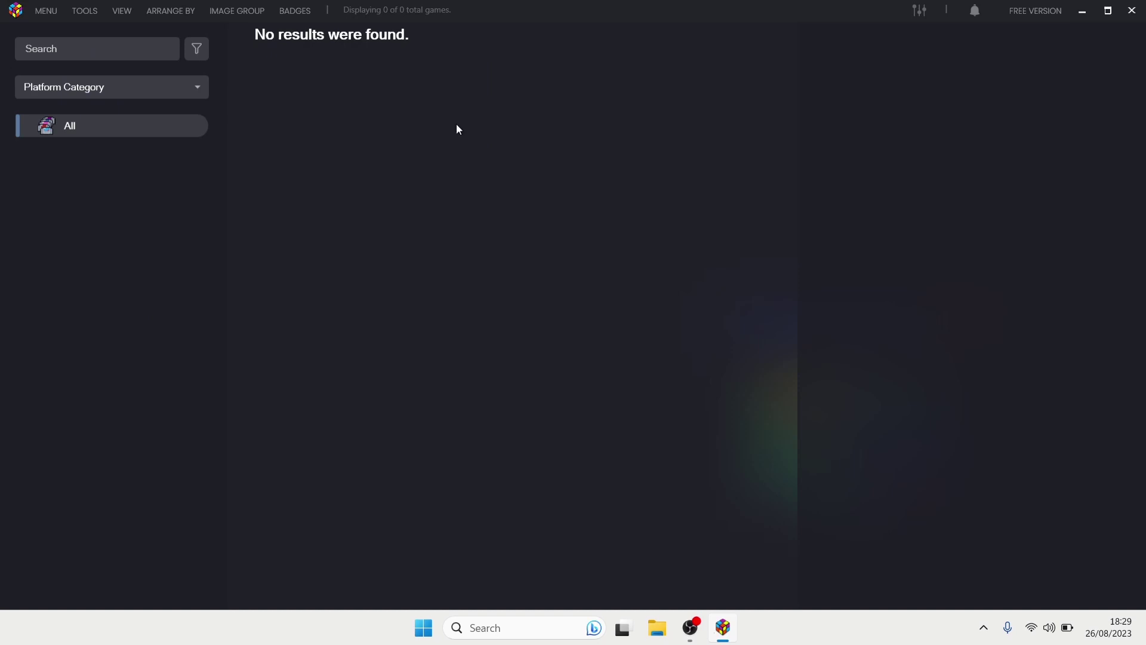
Install RetroArch via Tools > Manage > RetroArch, then bring up File Explorer at This PC.
left_click(97, 12)
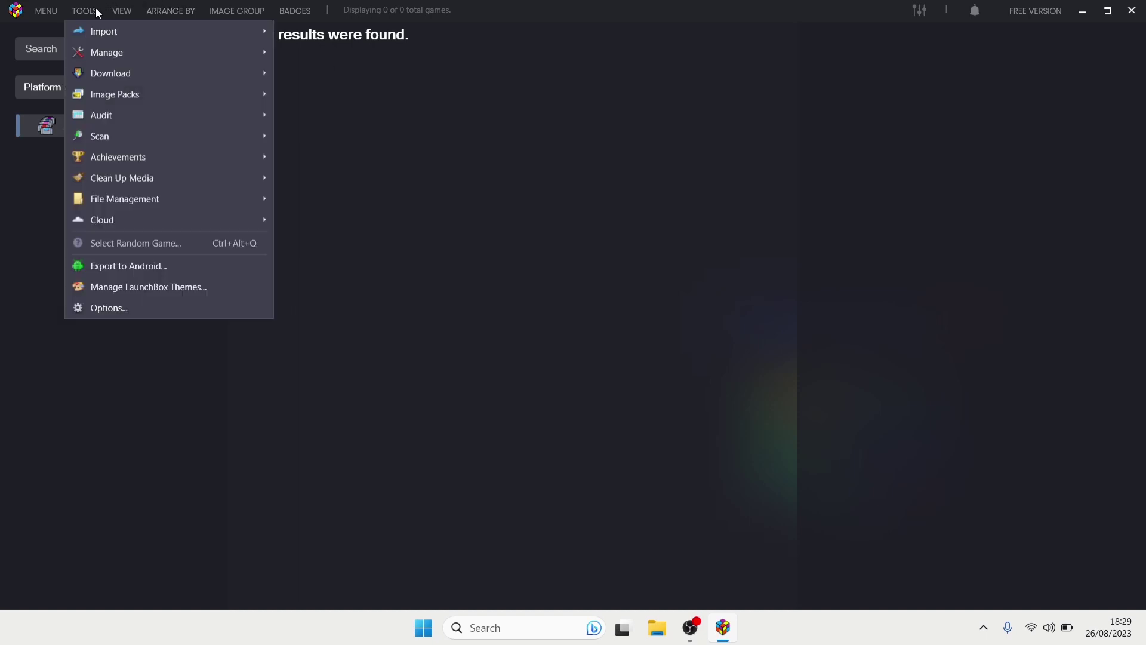
mouse_move(109, 56)
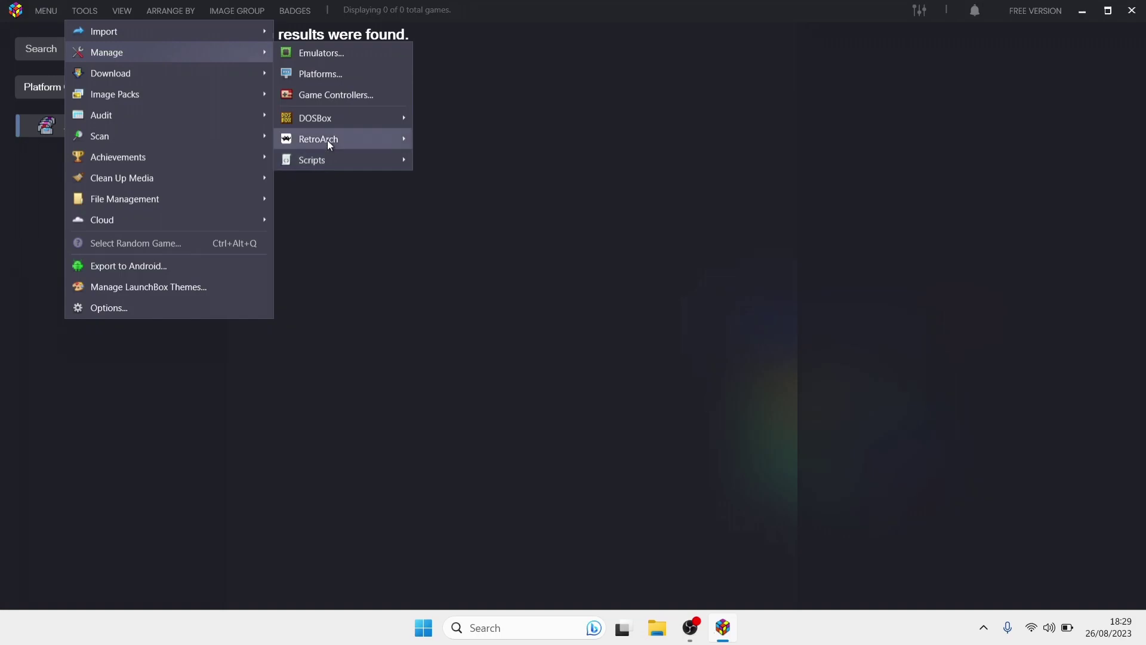
mouse_move(327, 141)
left_click(481, 136)
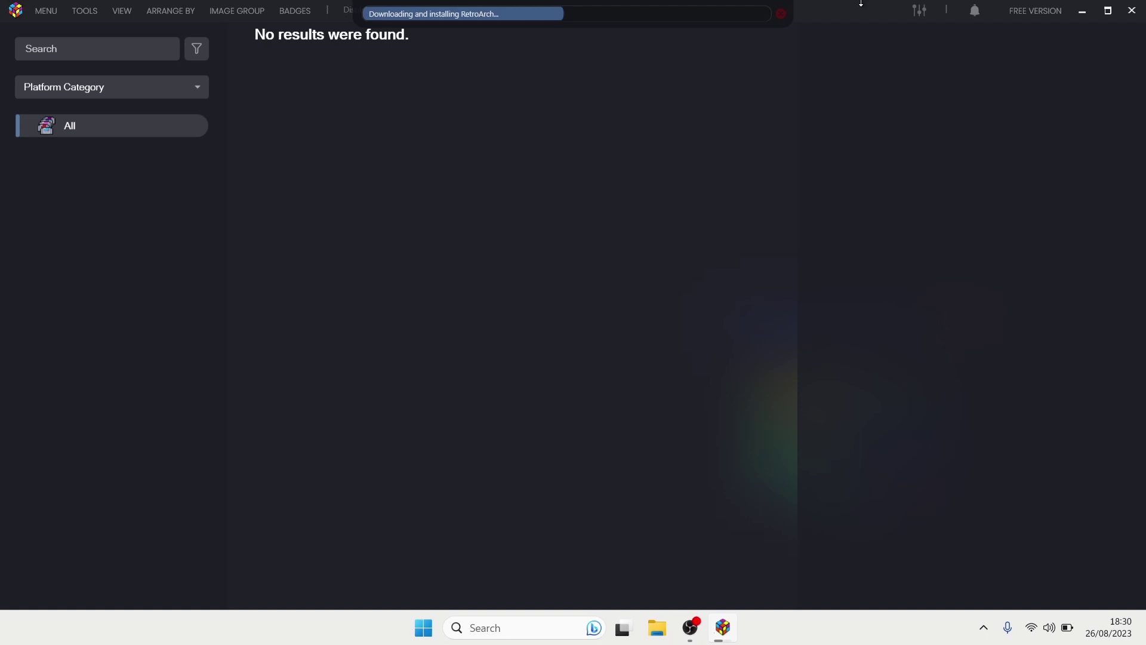
key("super+e")
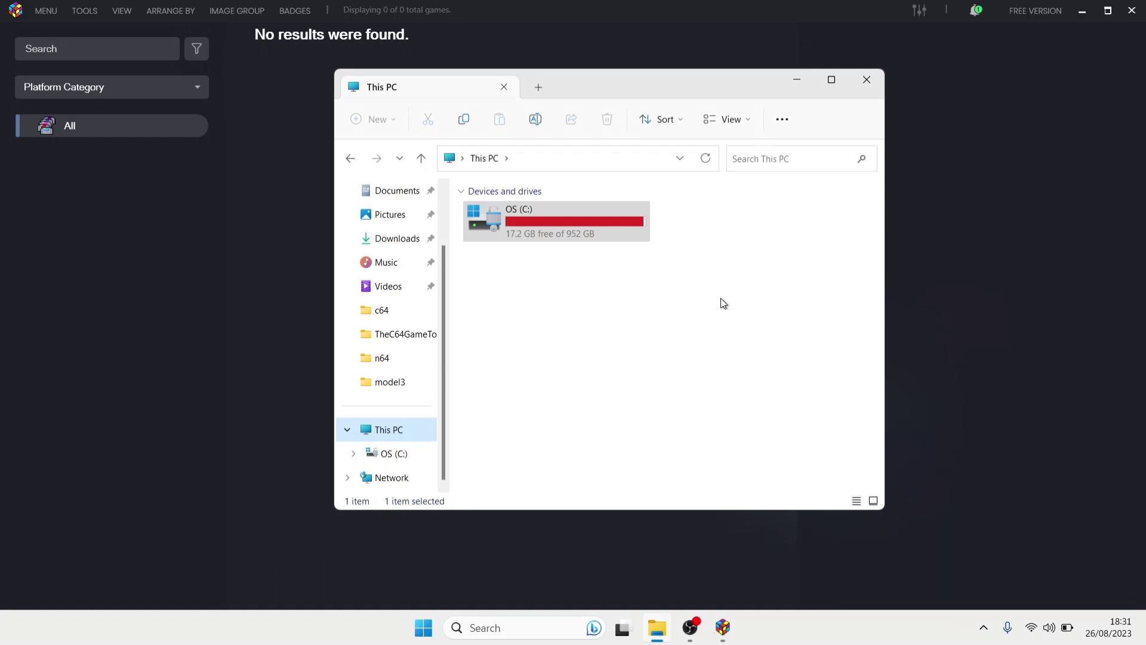
Check that C: > Users > LaunchBox > Emulators > RetroArch > system is empty, then close Explorer.
double_click(546, 225)
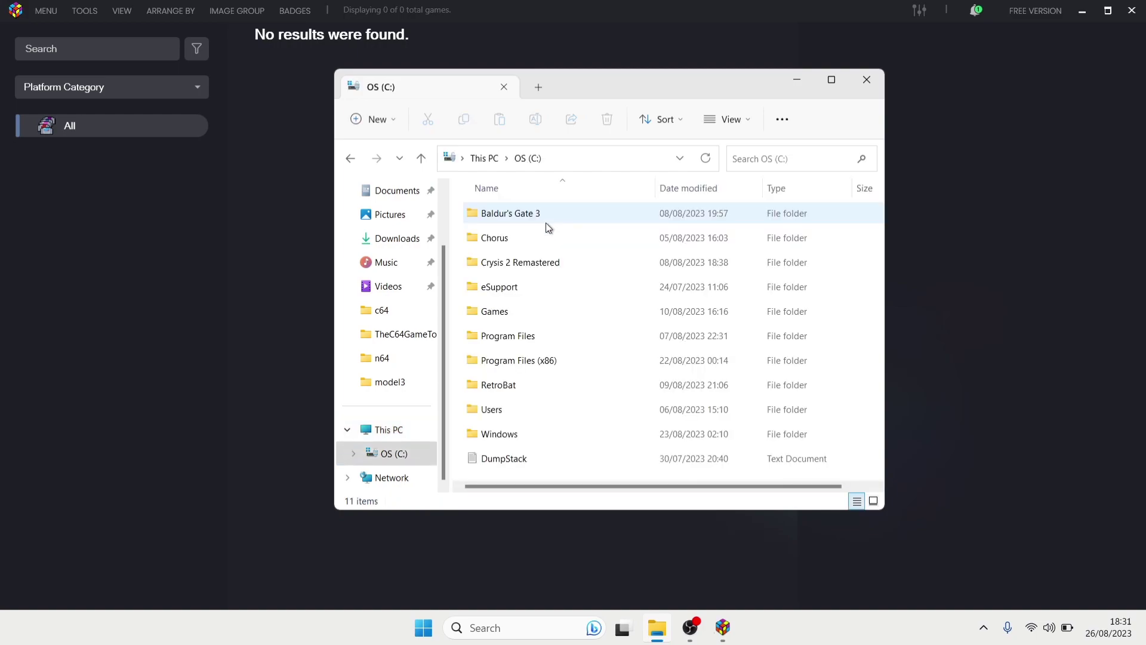
double_click(527, 407)
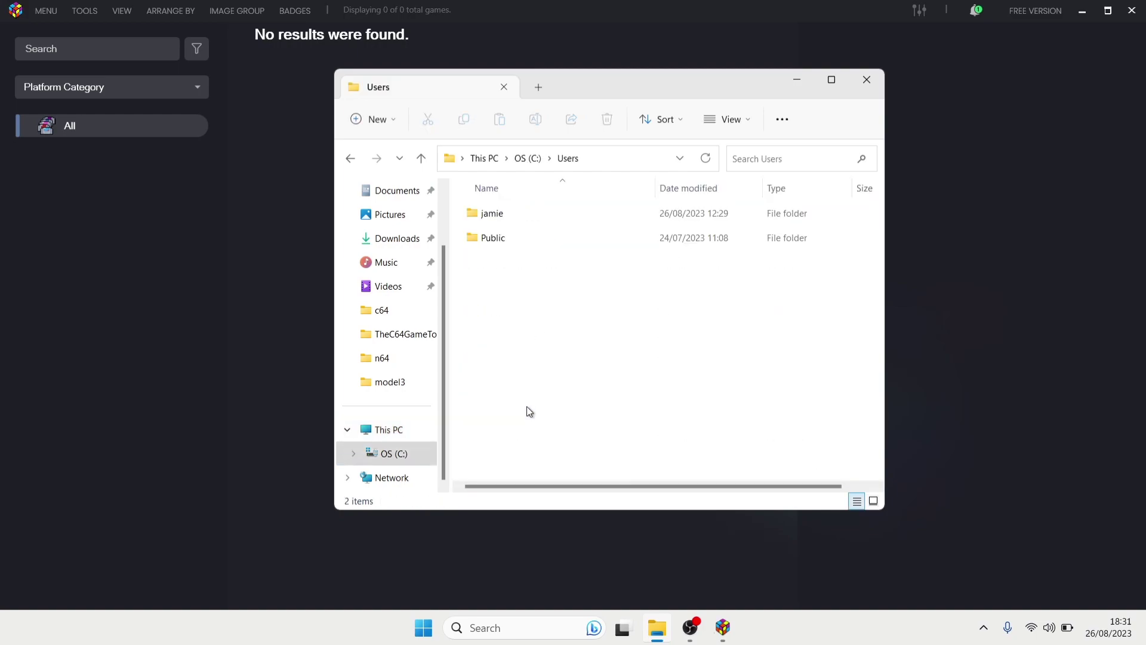
double_click(520, 214)
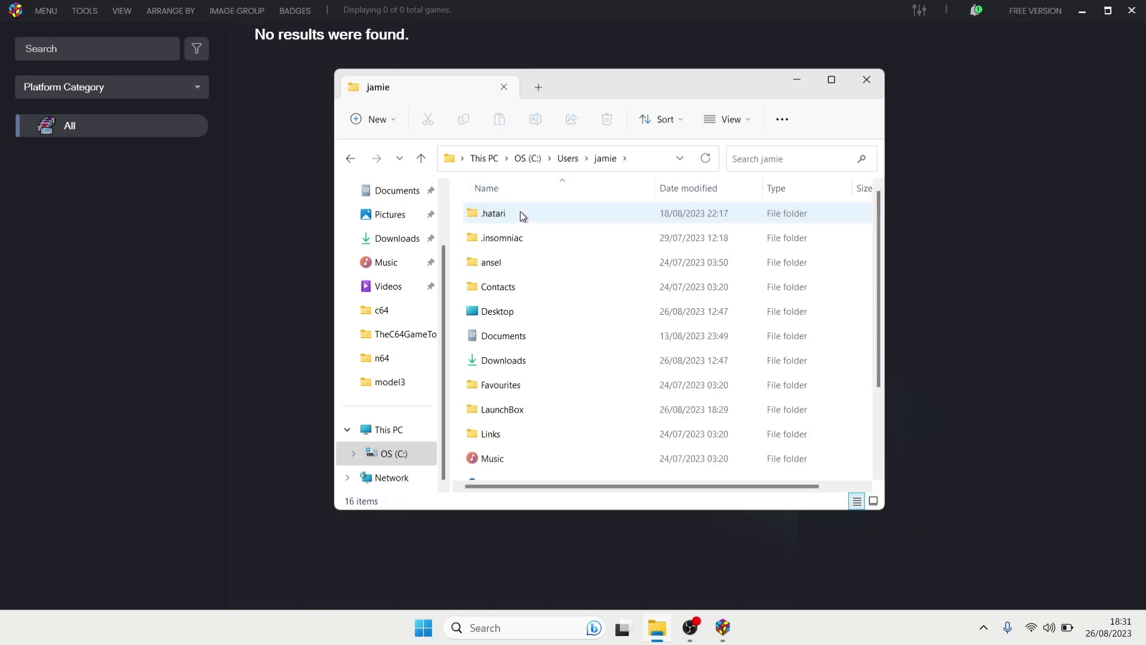
double_click(516, 412)
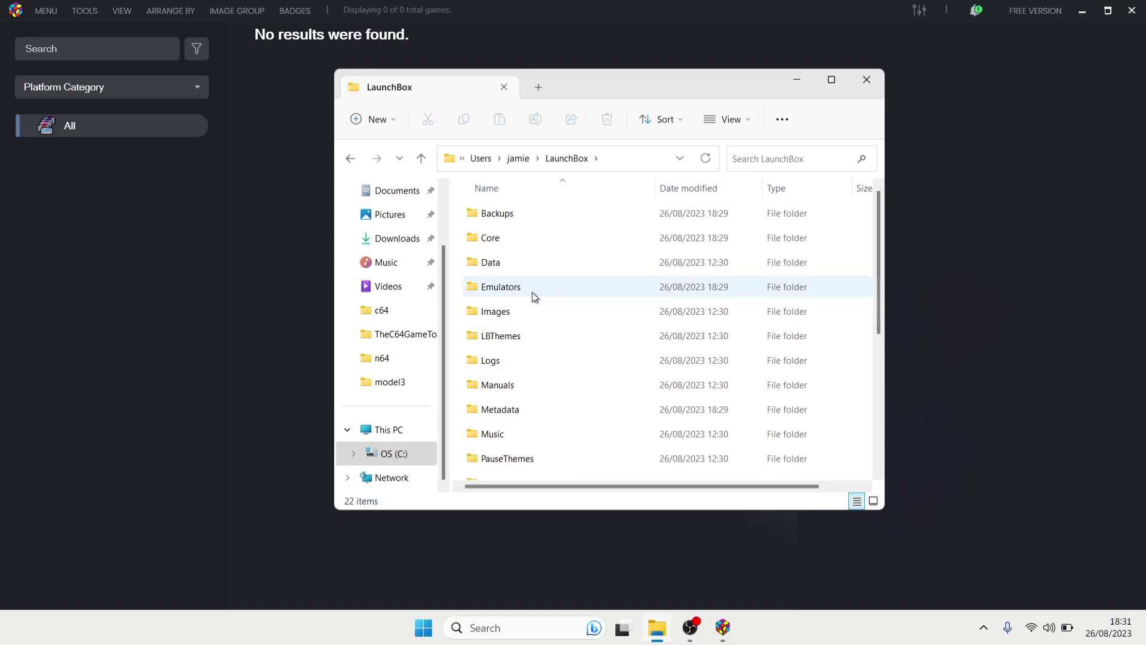
double_click(532, 289)
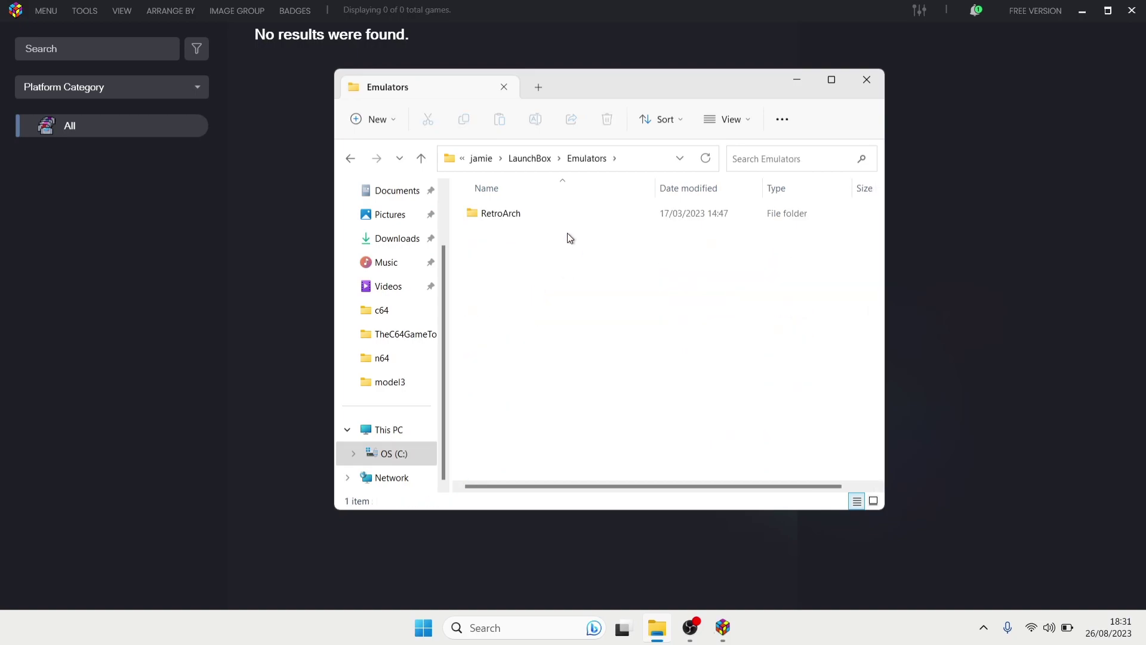
double_click(523, 213)
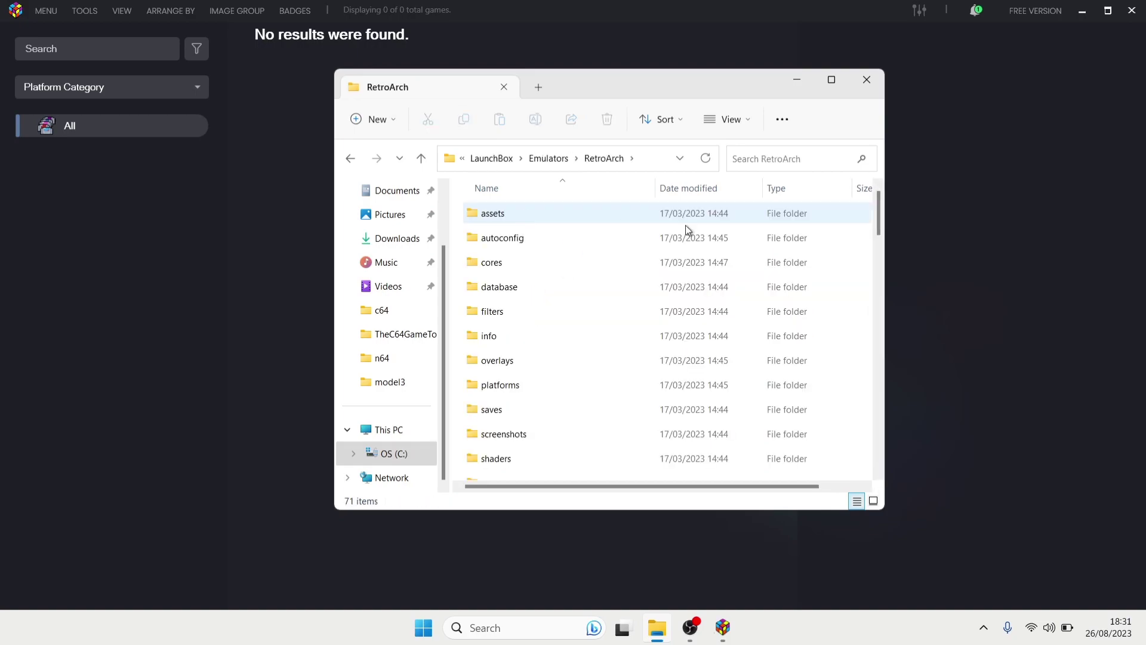
mouse_move(880, 222)
left_mouse_down()
mouse_move(893, 331)
mouse_move(879, 241)
left_mouse_up()
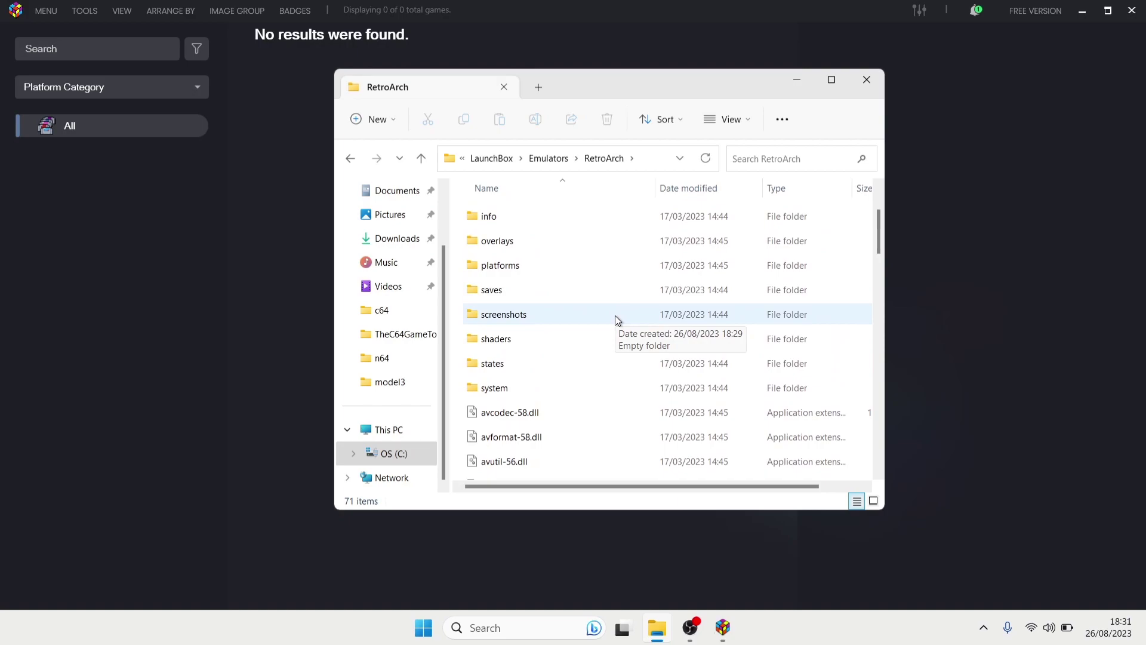
double_click(517, 389)
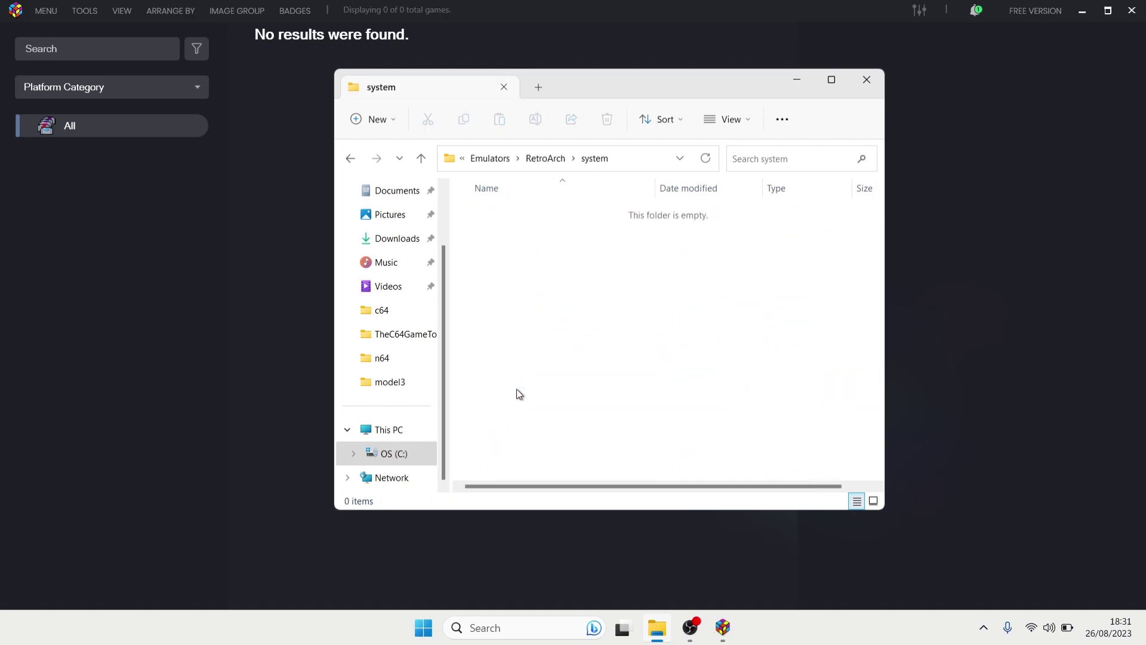
left_click(868, 84)
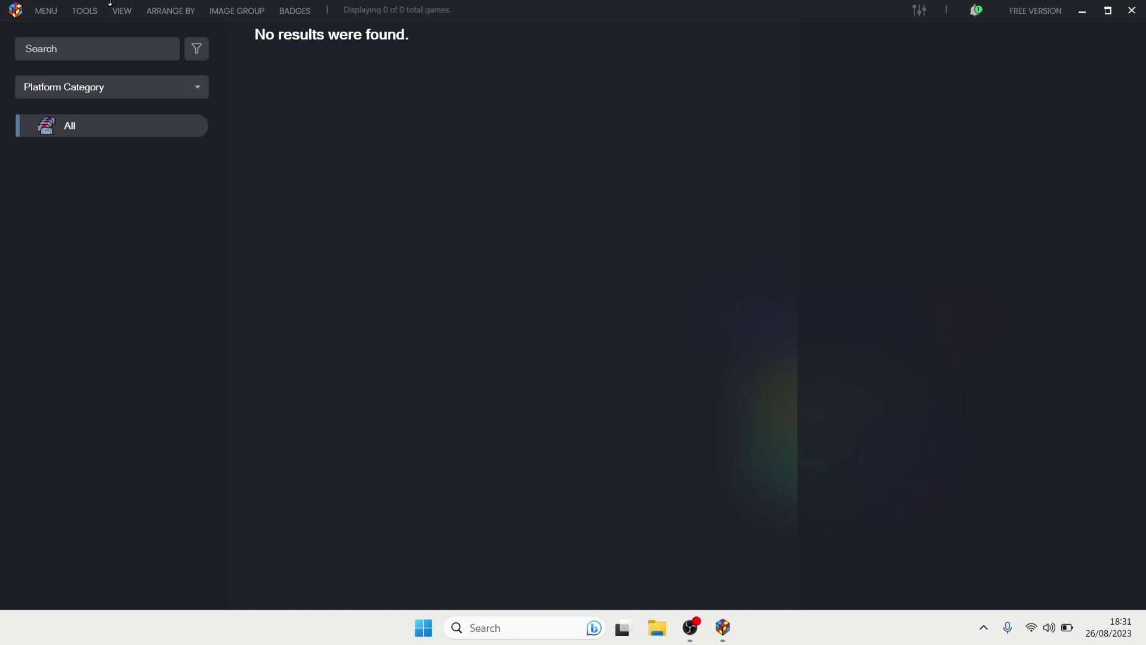
Start the Import ROMs wizard and keep the ROM files in their current location.
left_click(84, 12)
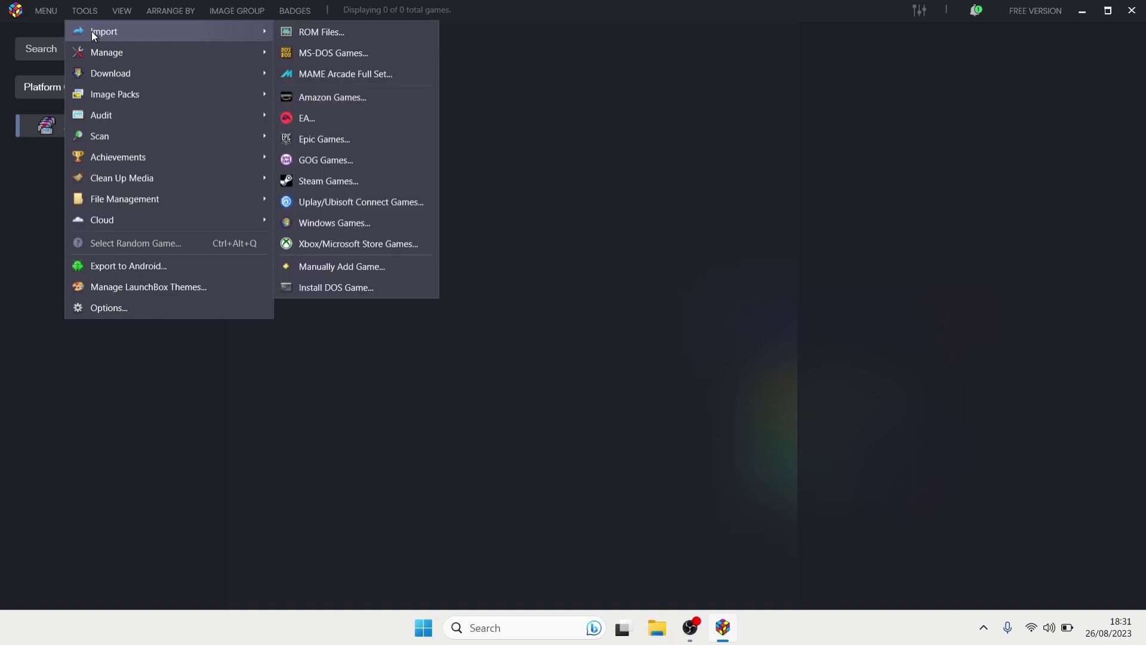
left_click(307, 36)
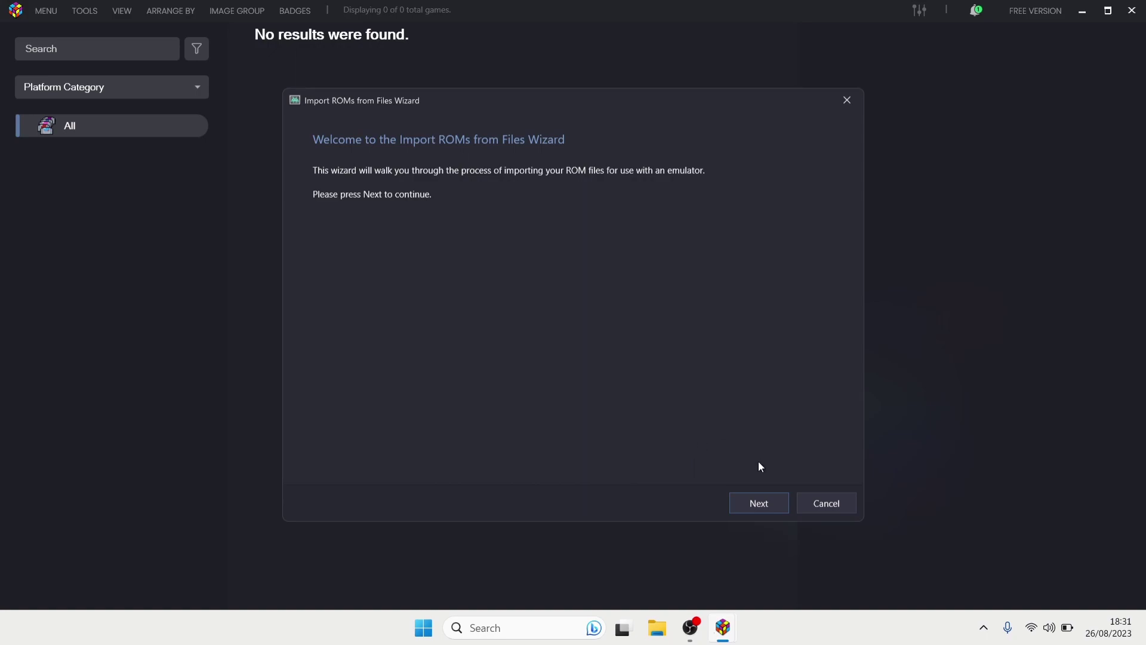
left_click(759, 503)
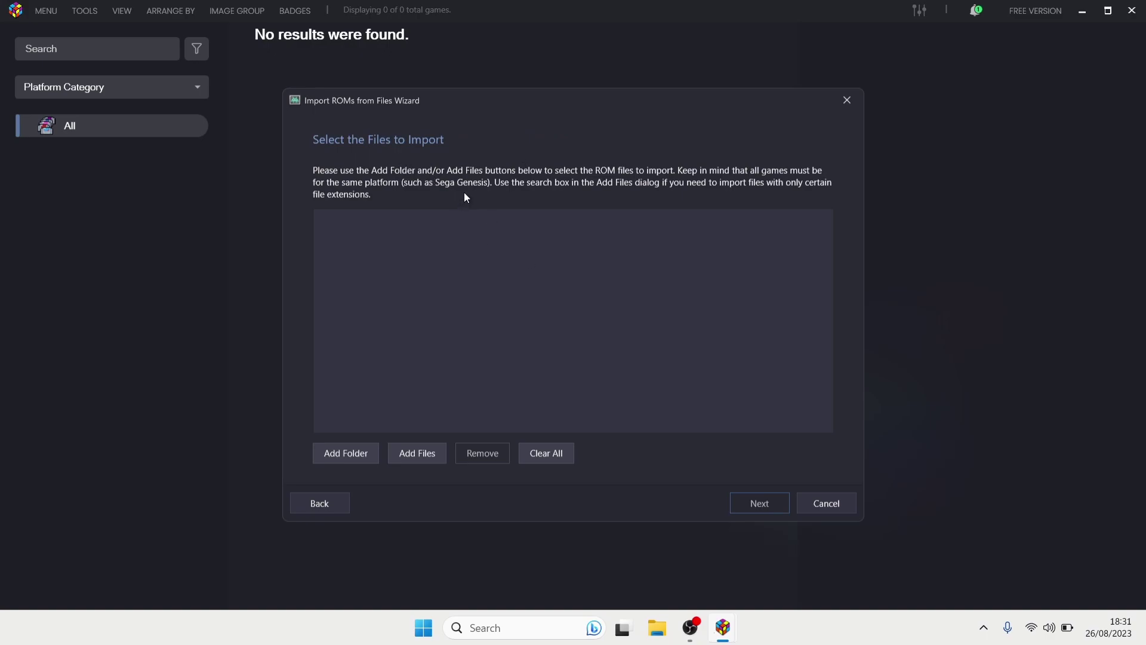
left_click(751, 508)
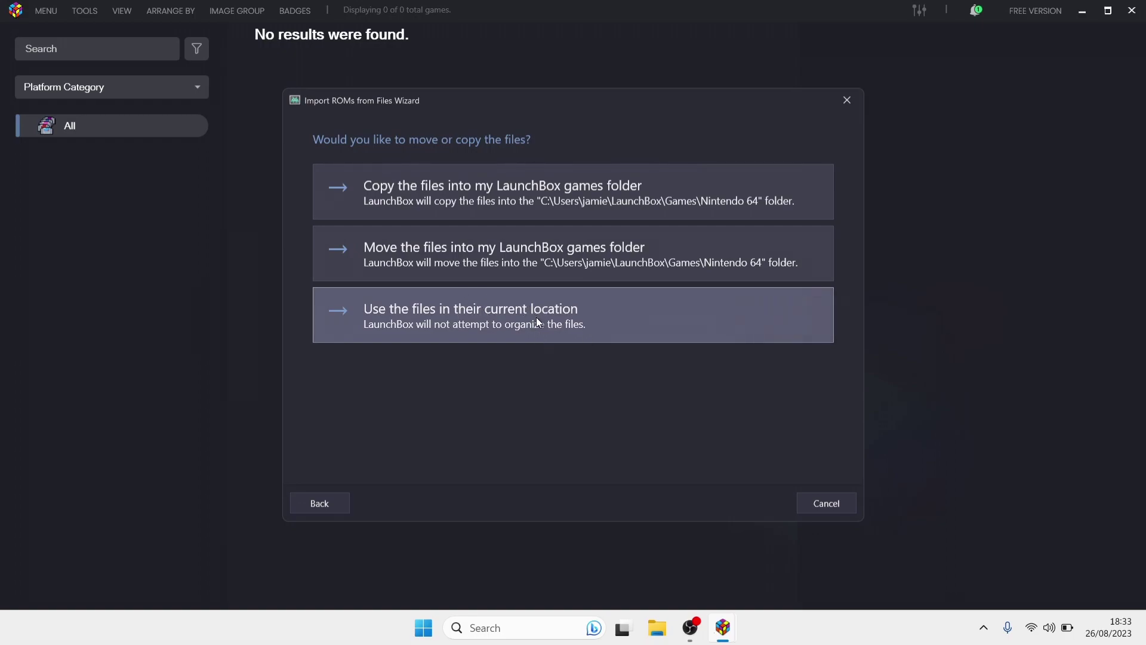
left_click(504, 318)
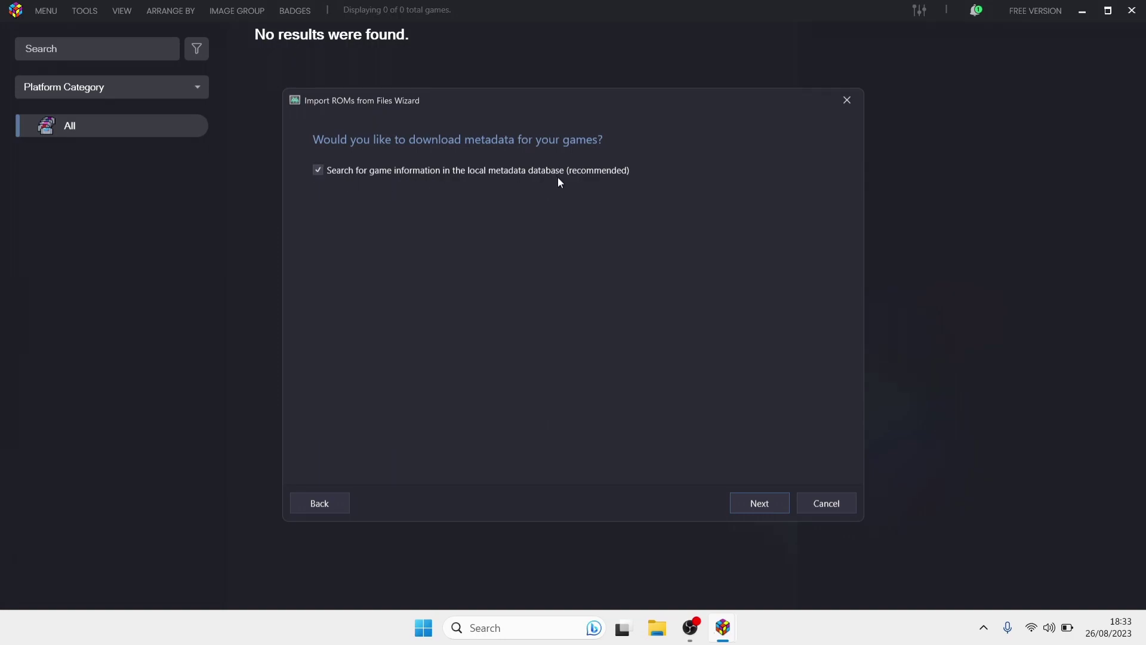
left_click(770, 504)
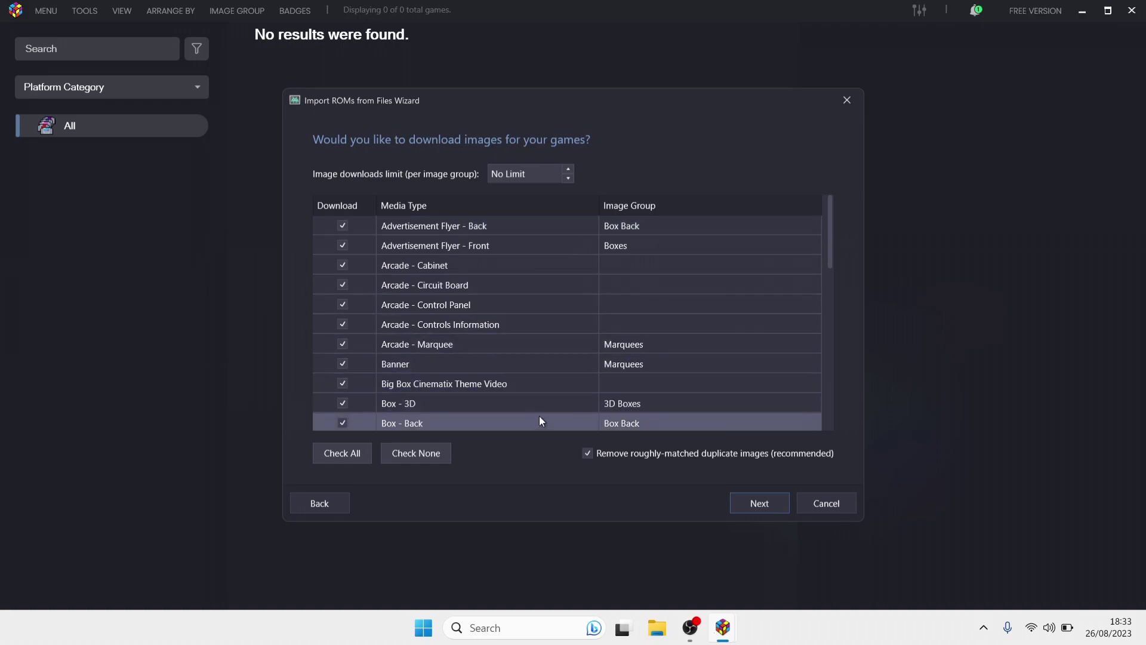
Use Check None on the image download options, then pass the EmuMovies and Bezel pages.
left_click(440, 453)
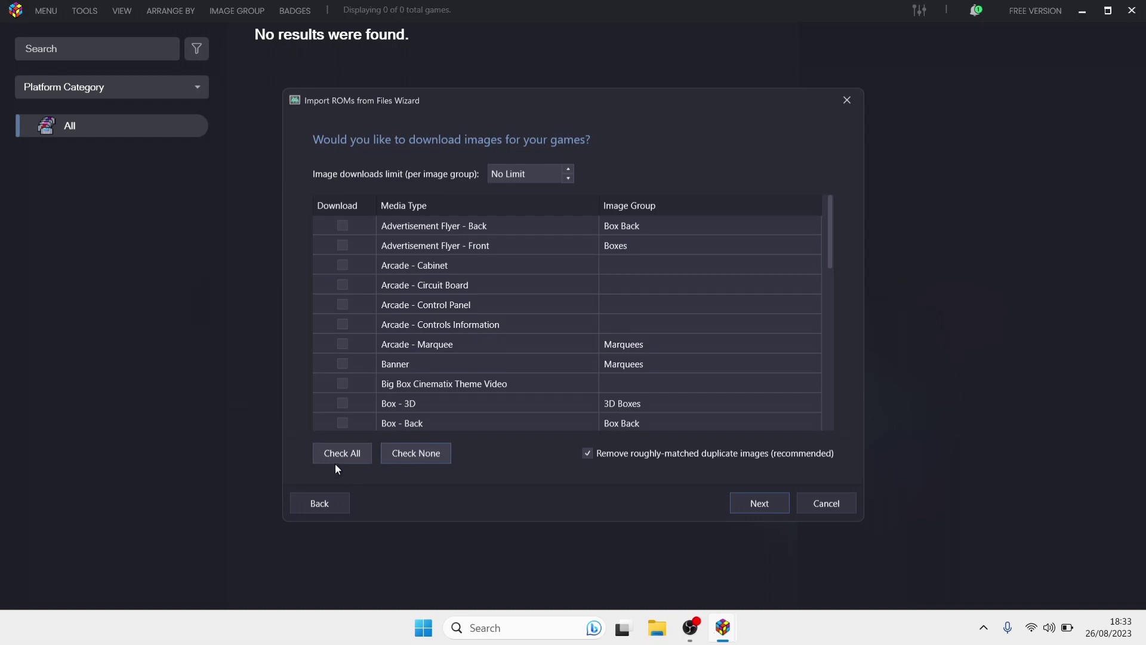
left_click(776, 506)
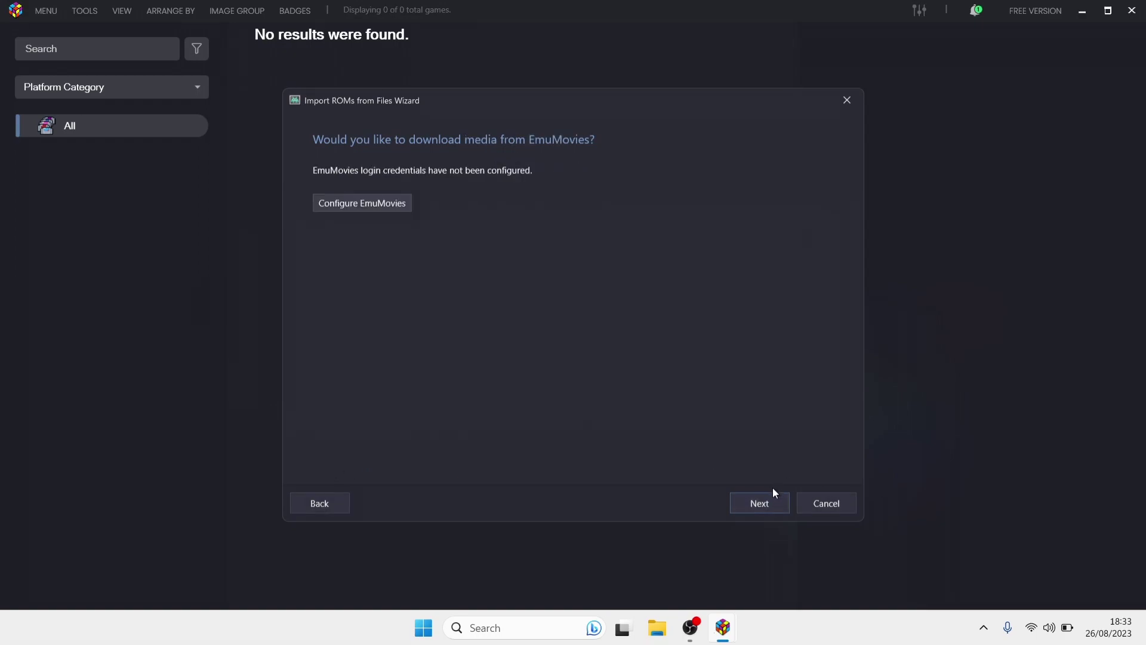
left_click(766, 506)
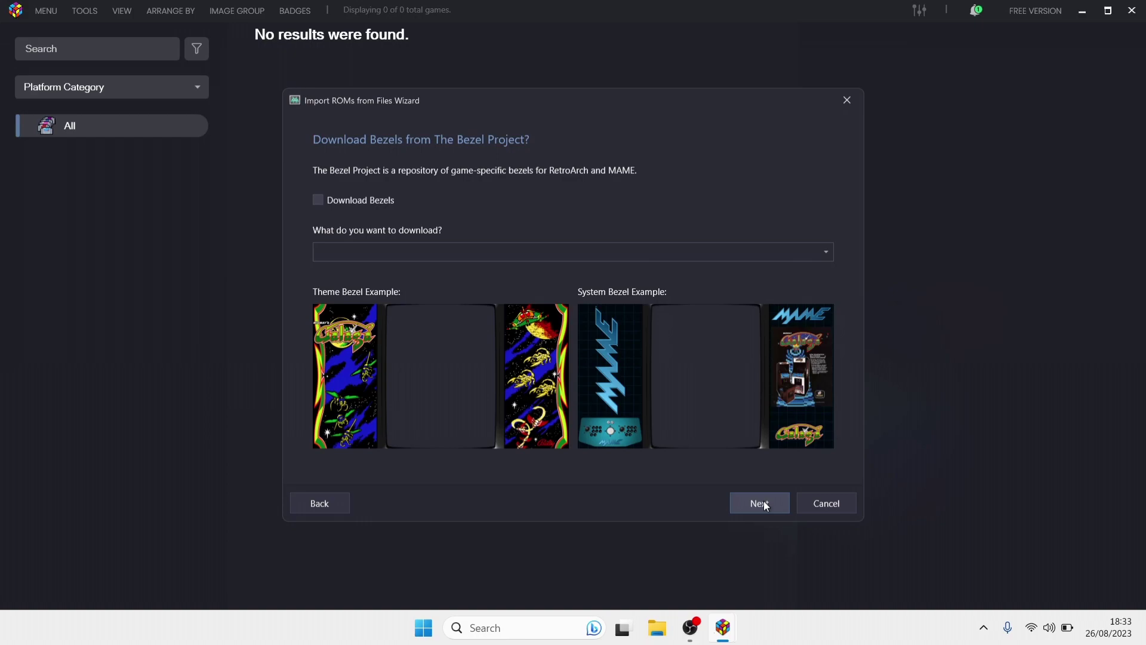
Pass the custom options page and scan the folder, queuing GoldenEye 007 and Super Mario 64.
left_click(767, 504)
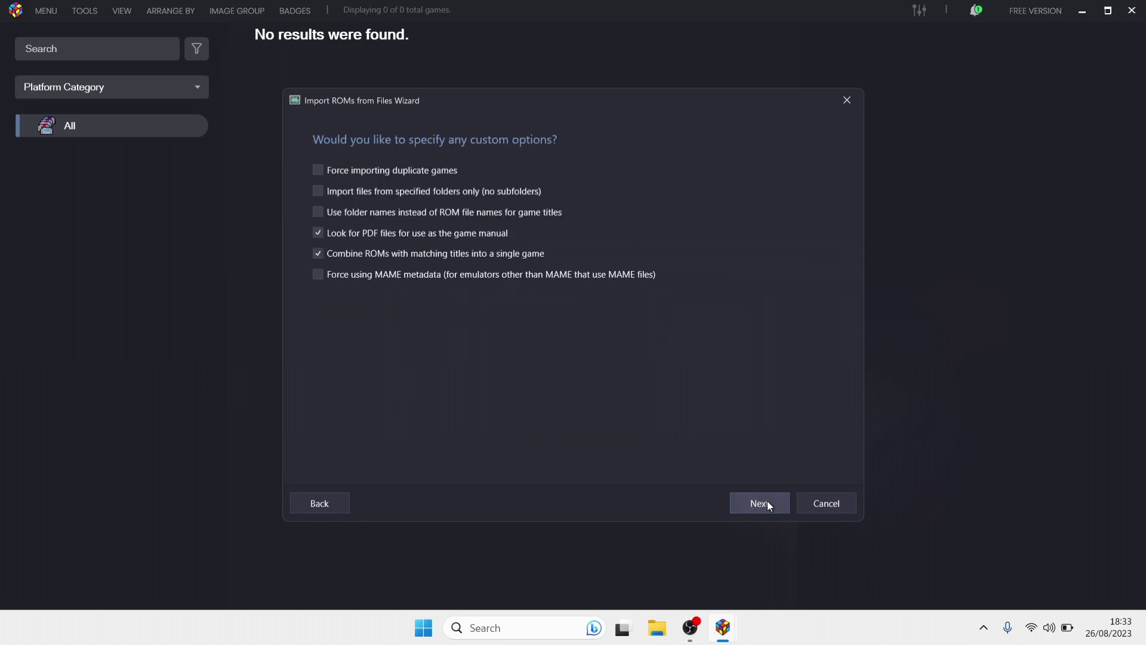
left_click(769, 506)
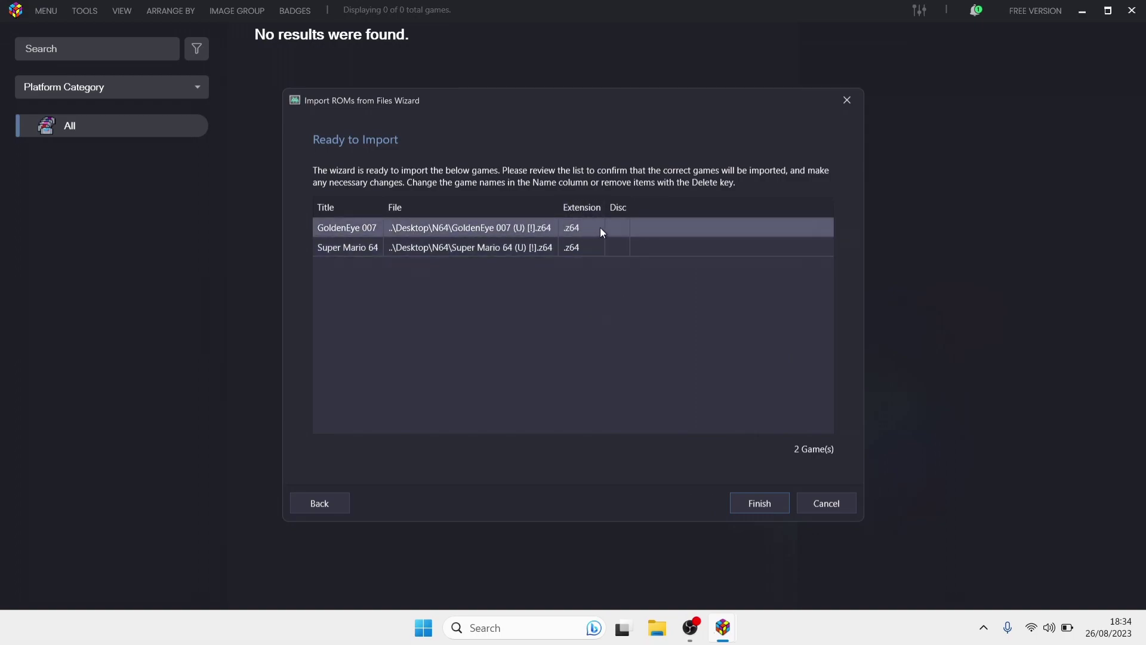
Finish importing both games into Nintendo 64 with their metadata and box art.
left_click(760, 504)
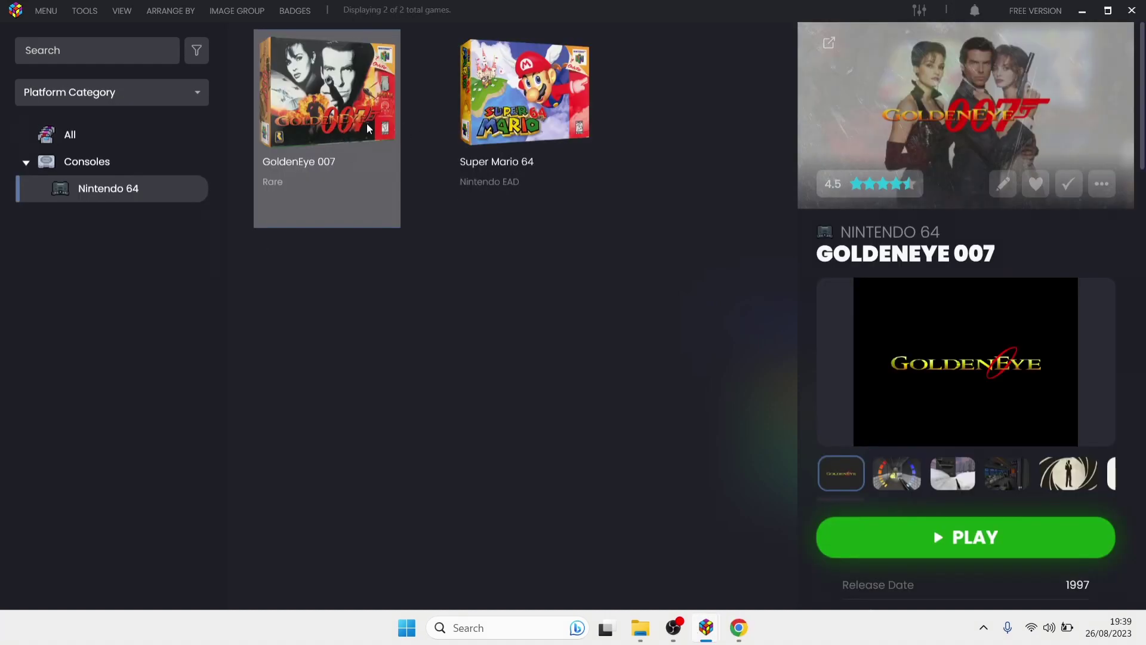
Play GoldenEye 007, open the top-middle save file, and pick the Dam mission on Agent.
left_click(951, 537)
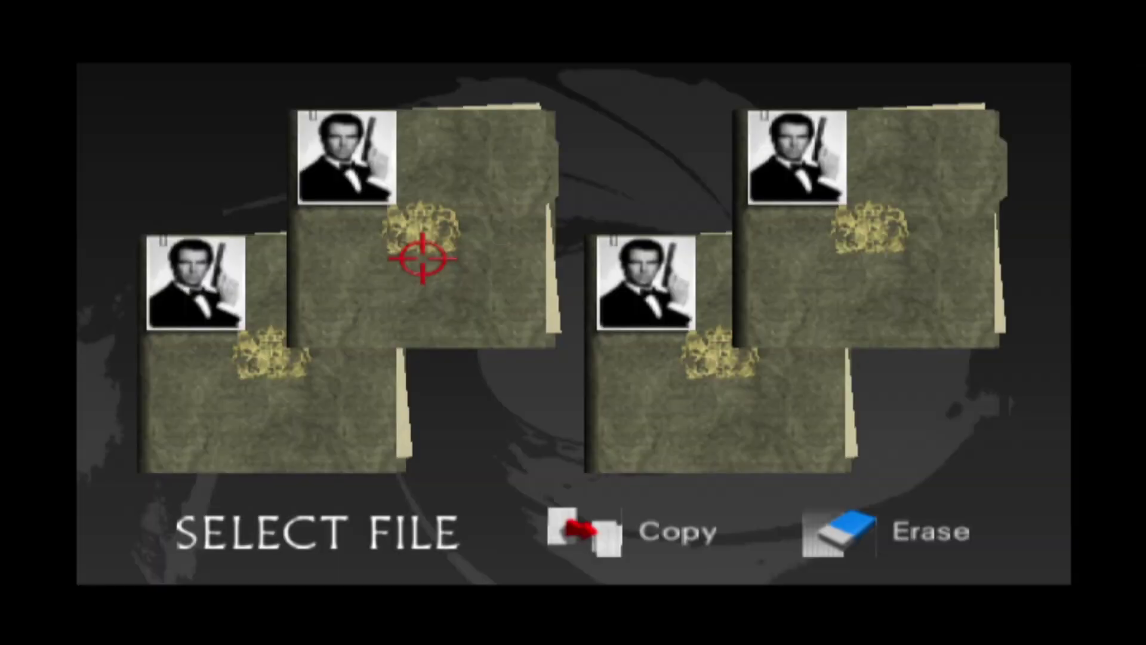
left_click(440, 185)
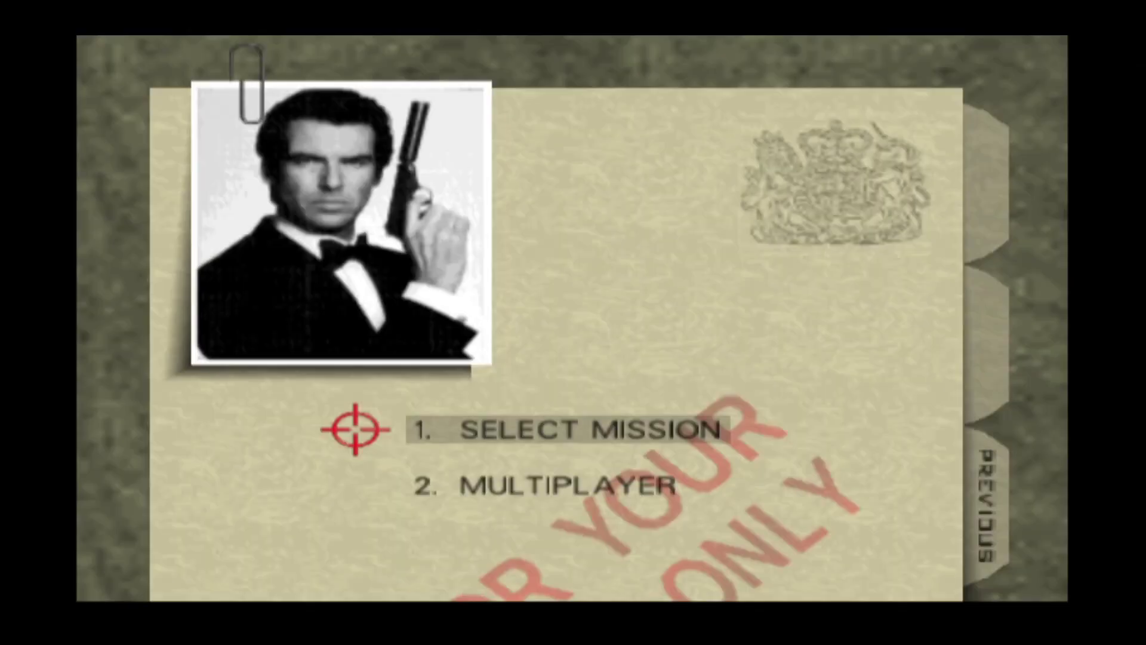
left_click(511, 448)
left_click(190, 151)
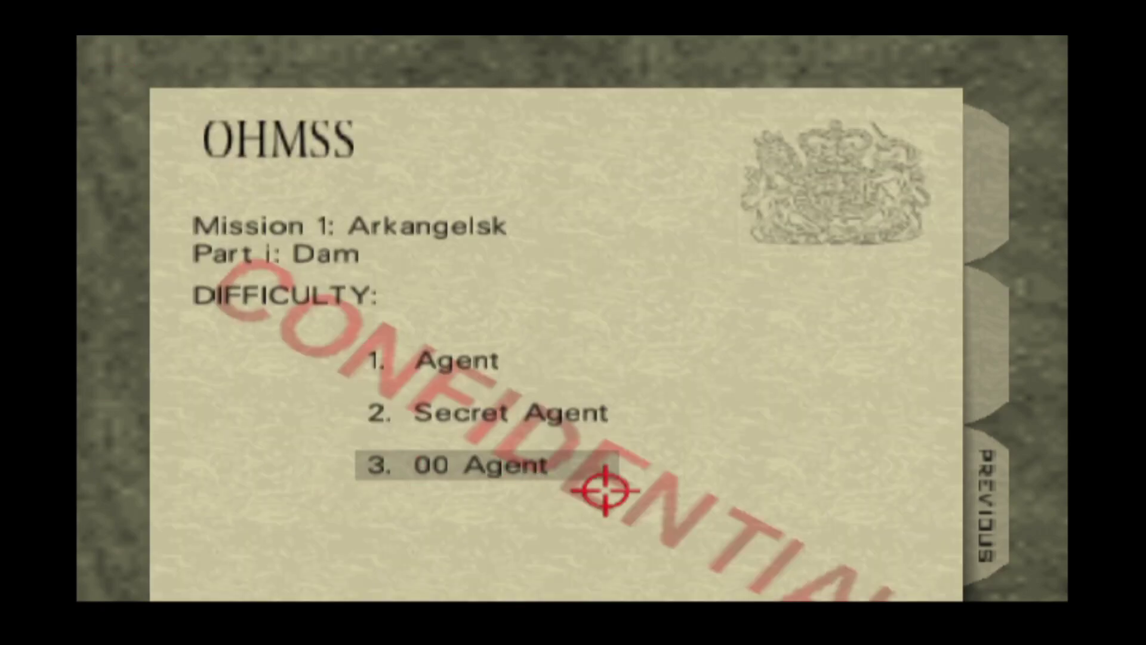
left_click(486, 364)
Start the Dam mission, blow up the barrels, walk past them, and pause with F1.
left_click(987, 286)
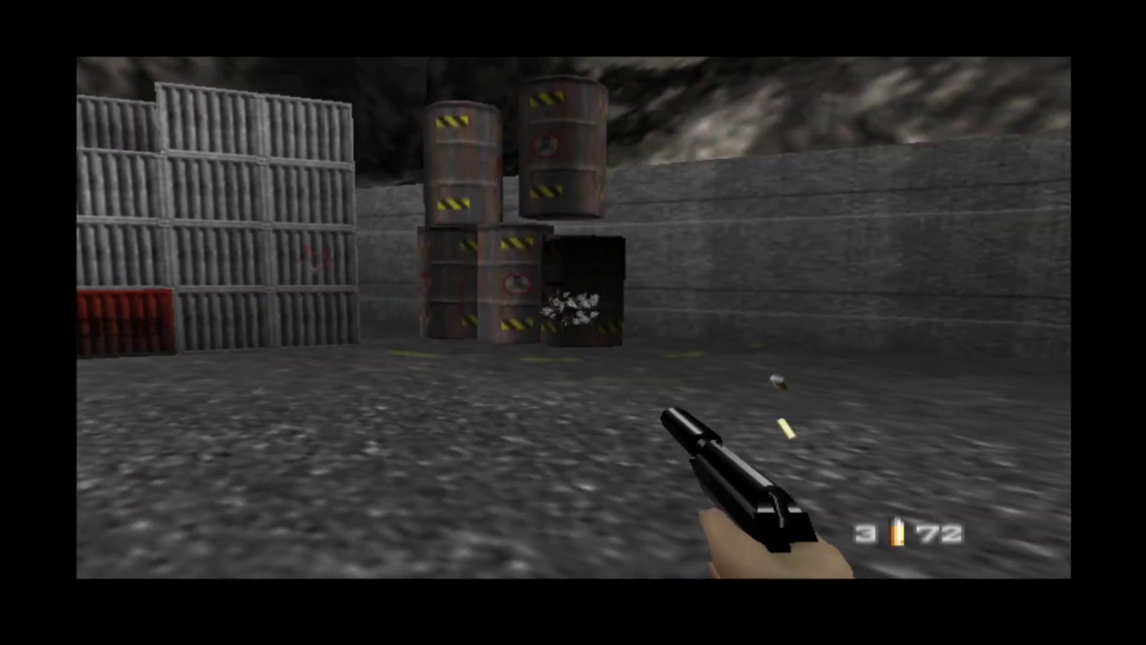
left_click(573, 322)
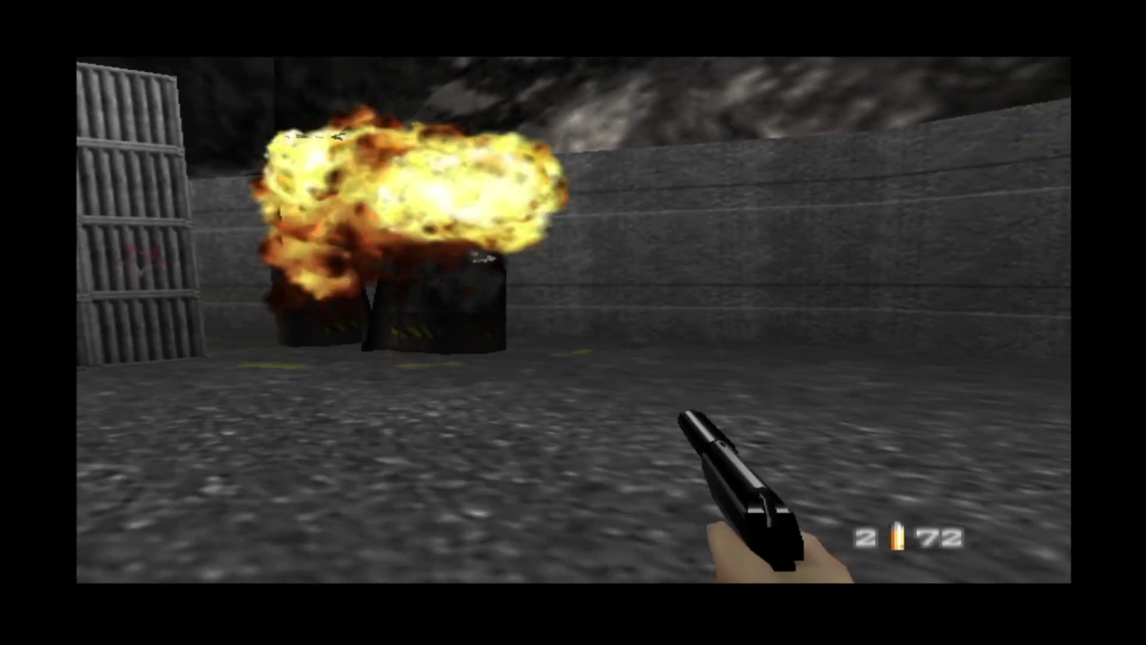
key("Left")
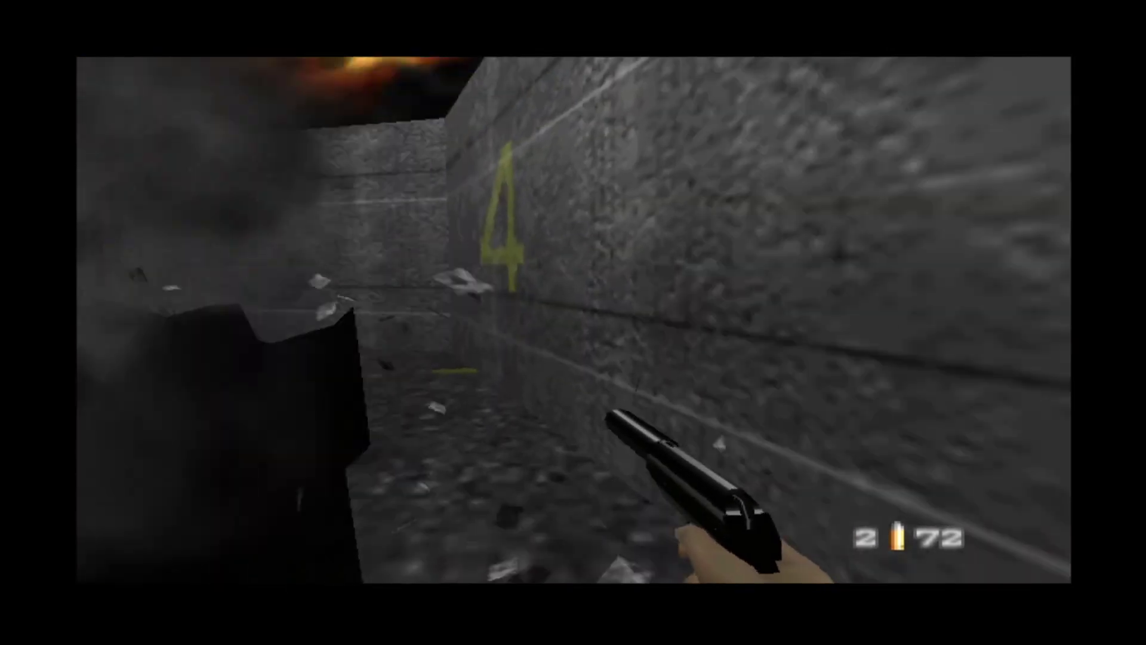
key("Right")
key("F1")
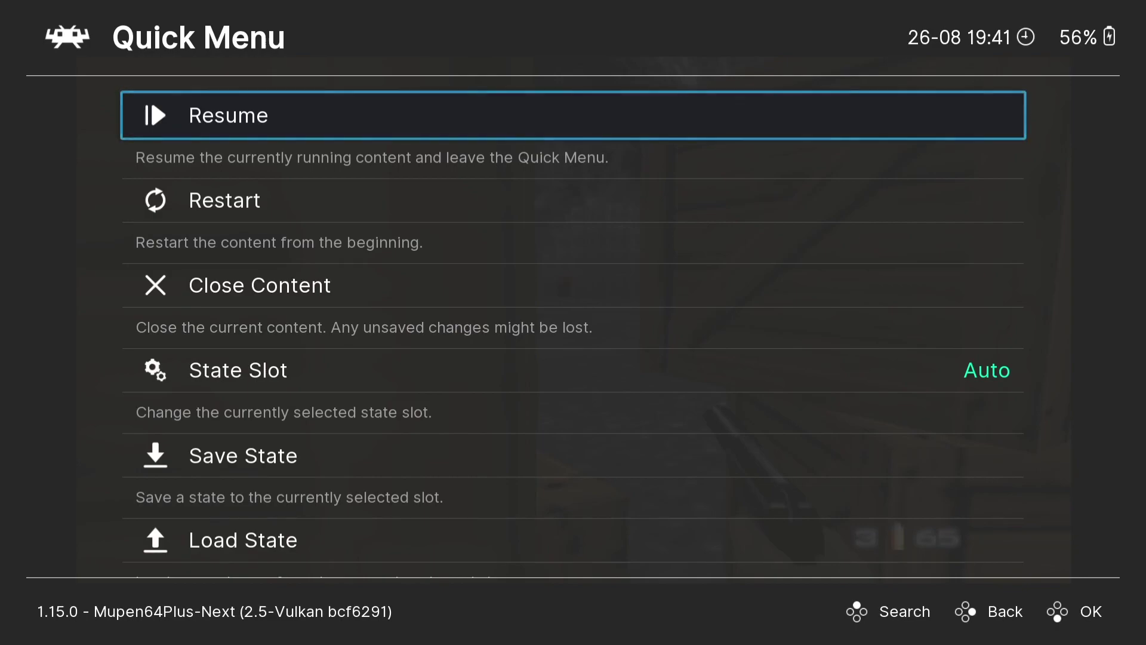
Save the game state from the Quick Menu, then reopen it and load that state.
key("Down")
key("Down")
key("Down")
key("Down")
key("Down")
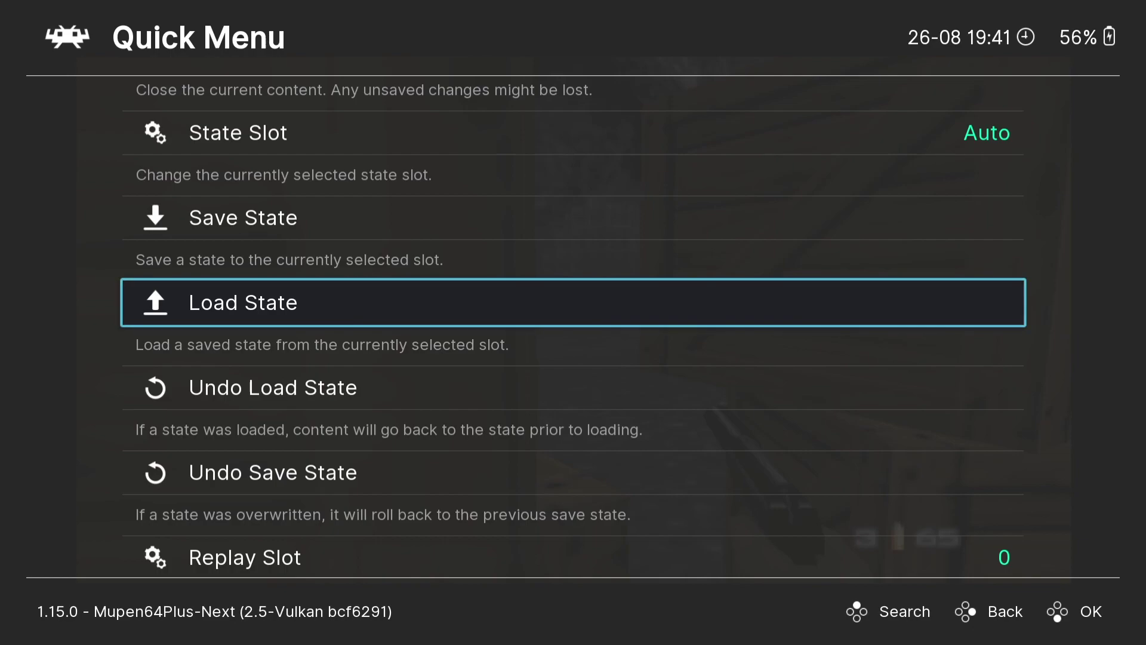
key("Up")
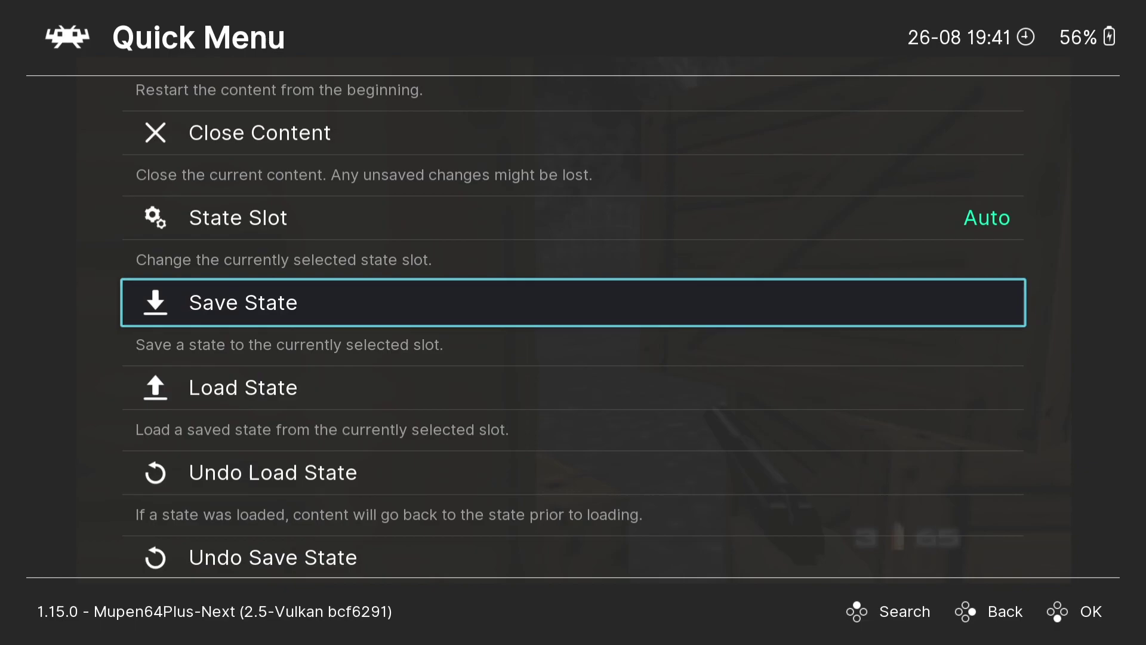
key("Return")
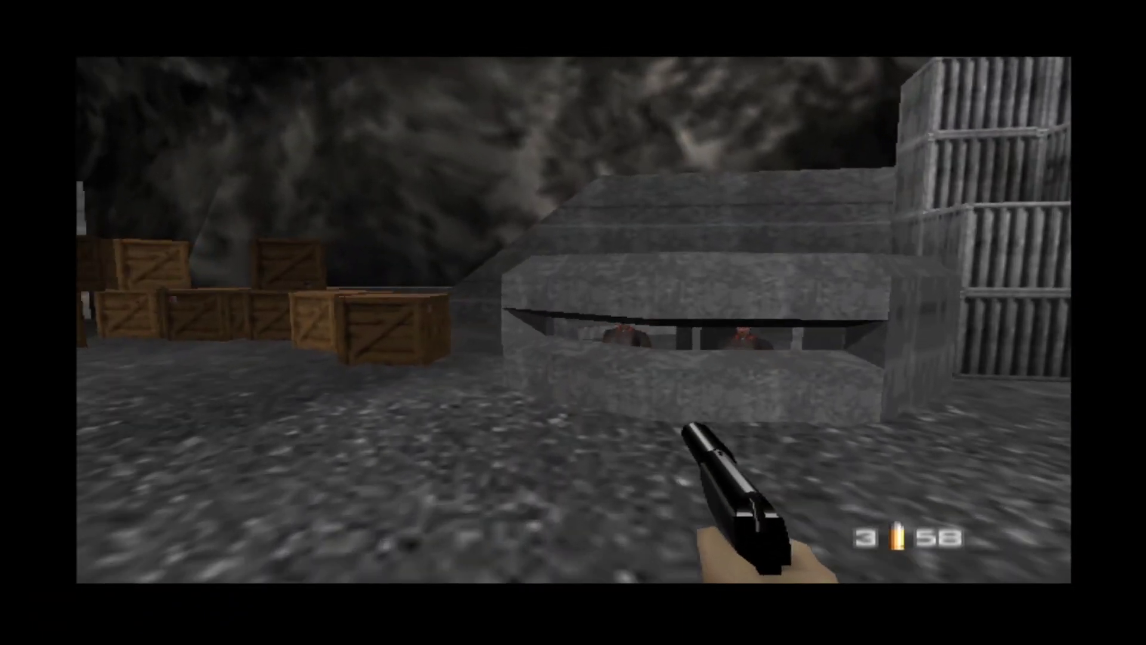
key("F1")
key("Down")
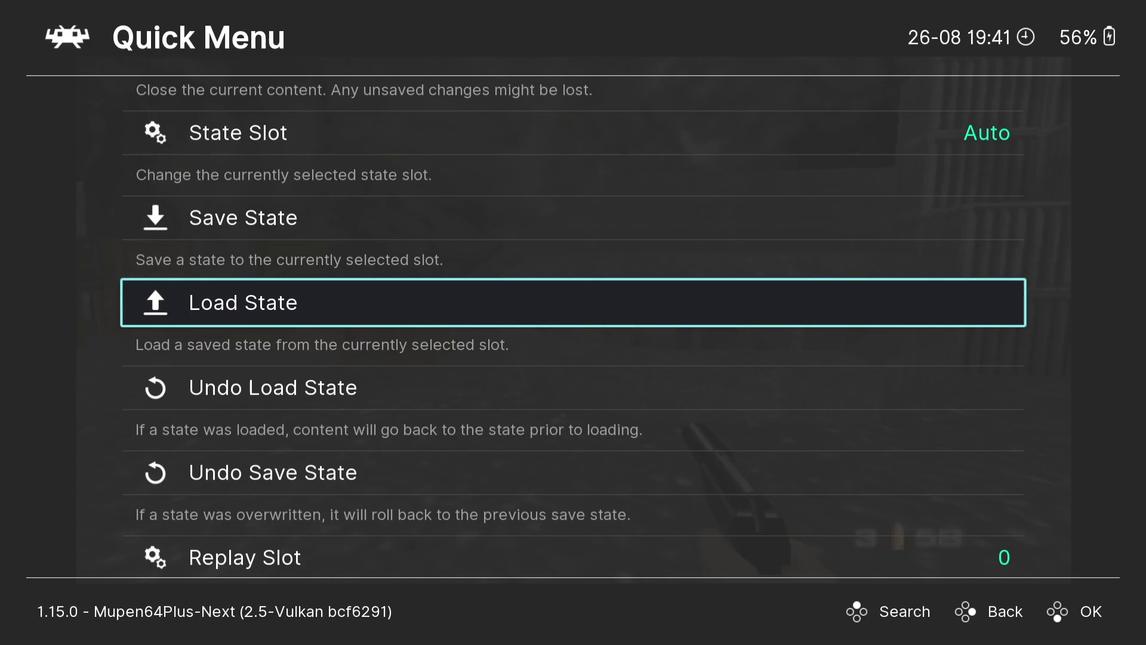
key("Return")
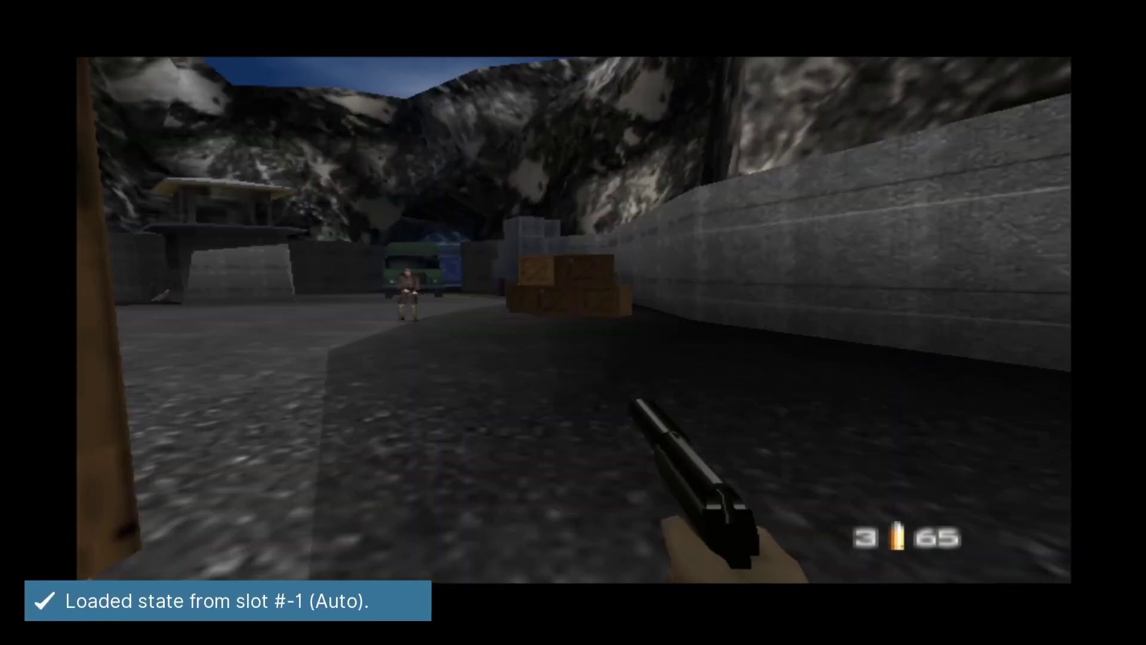
Shoot the guard, head toward the tunnel, and pause again into the Quick Menu.
key("Right")
key("x")
key("x")
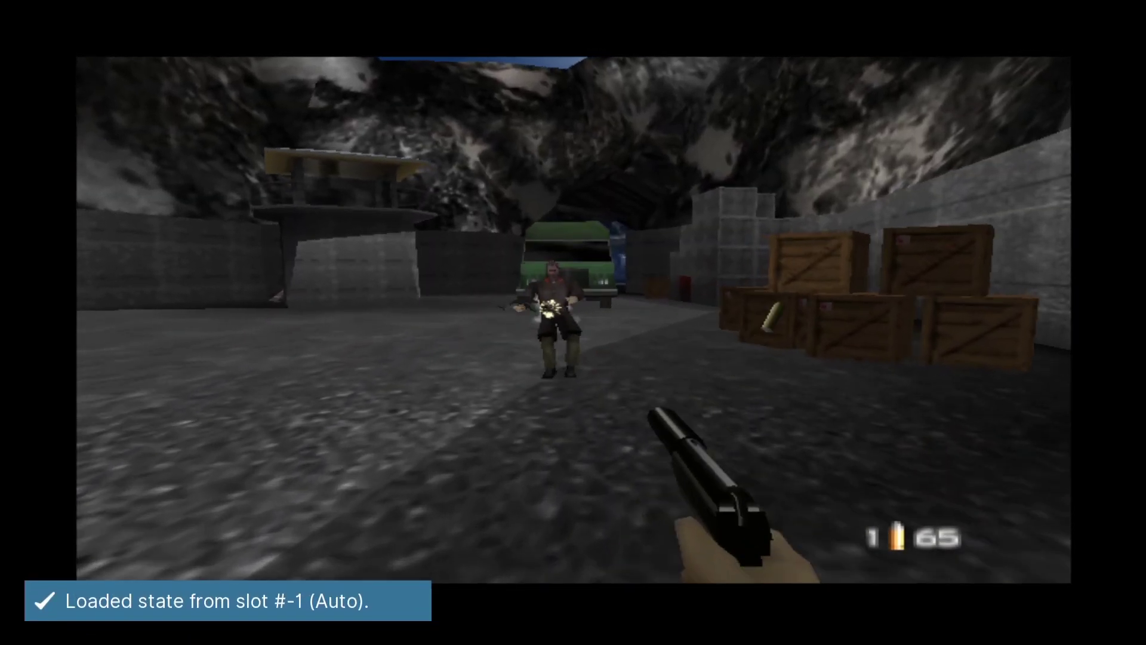
key("x")
key("Left")
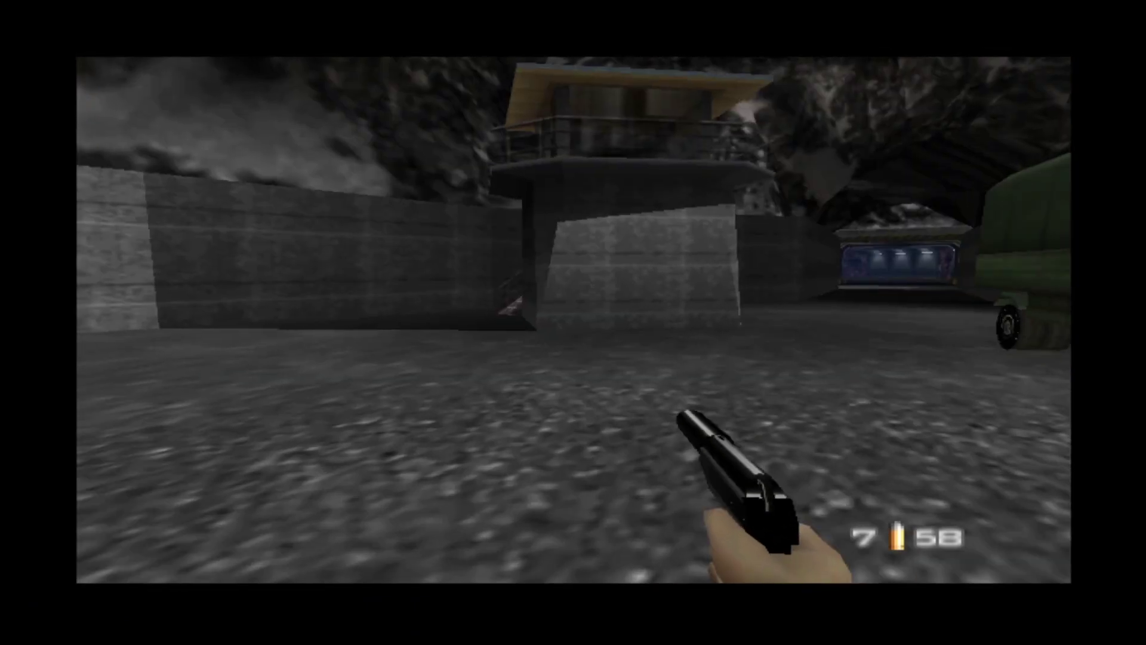
key("Up")
key("Right")
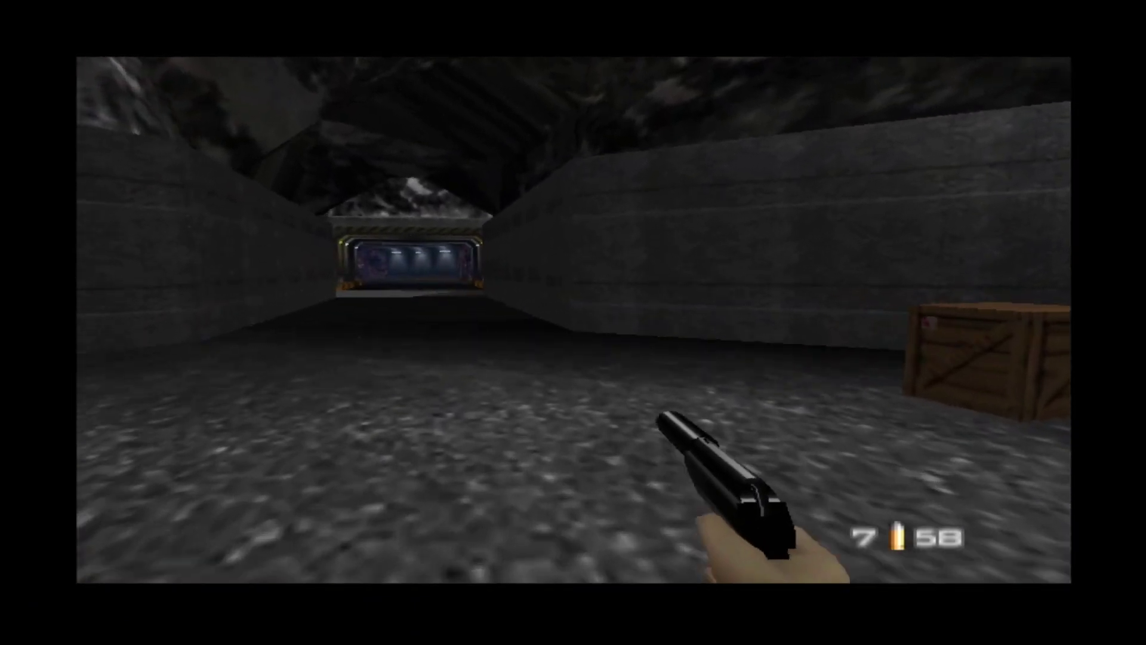
key("Up")
key("Left")
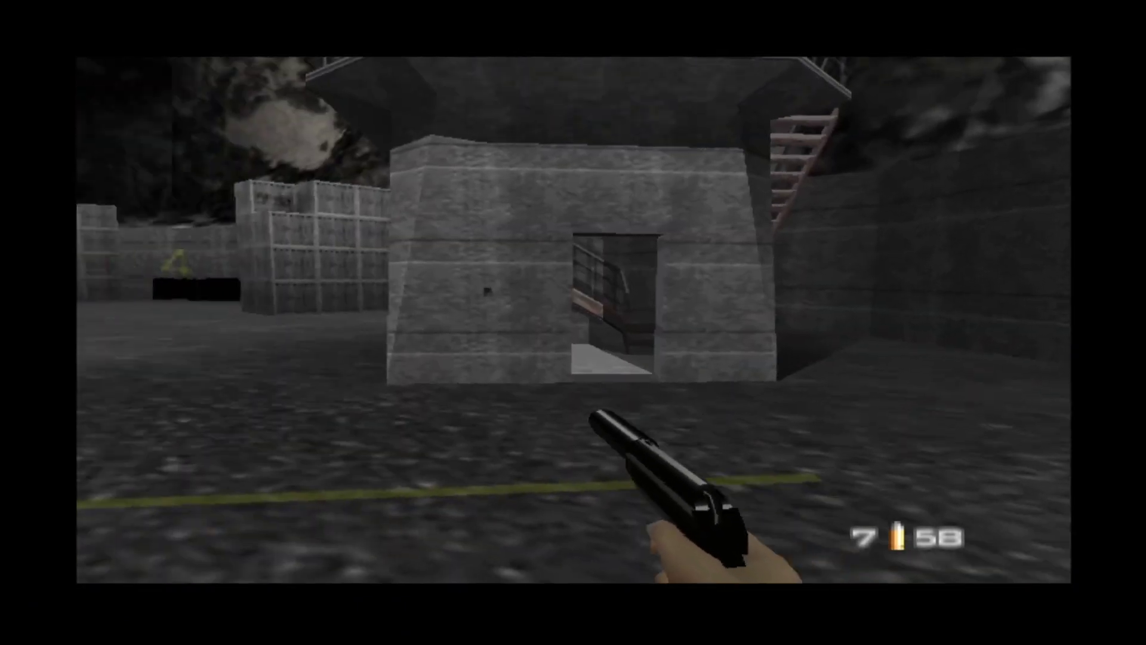
key("F1")
key("Up")
Back out to RetroArch's main menu and quit it with Esc, returning to the desktop.
key("BackSpace")
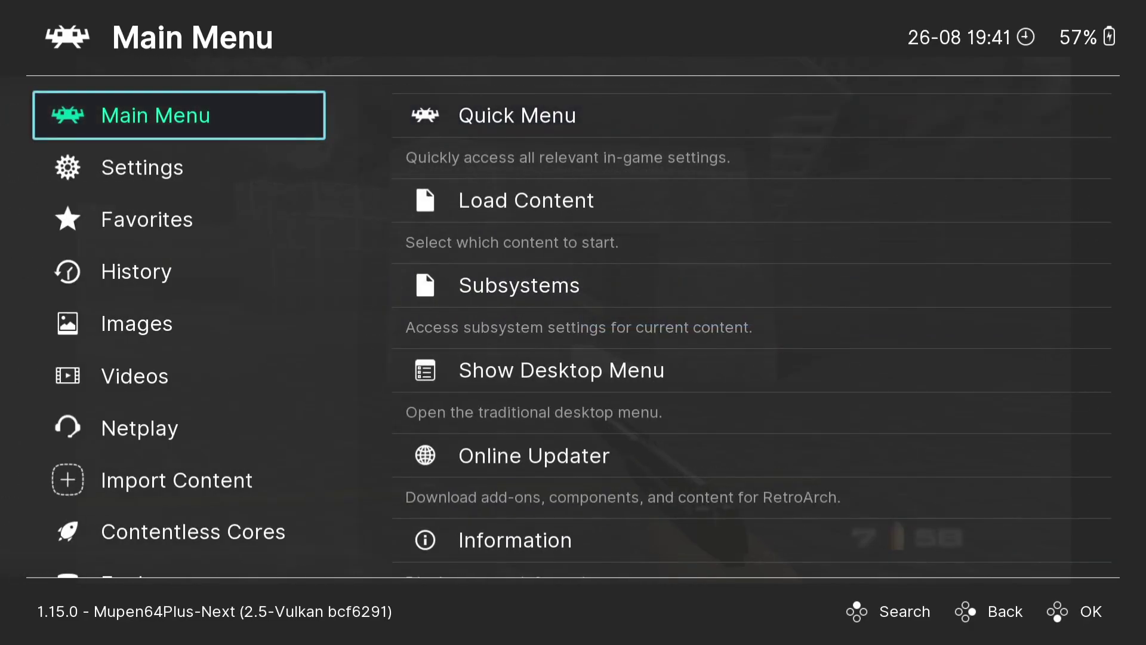
key("Right")
key("Escape")
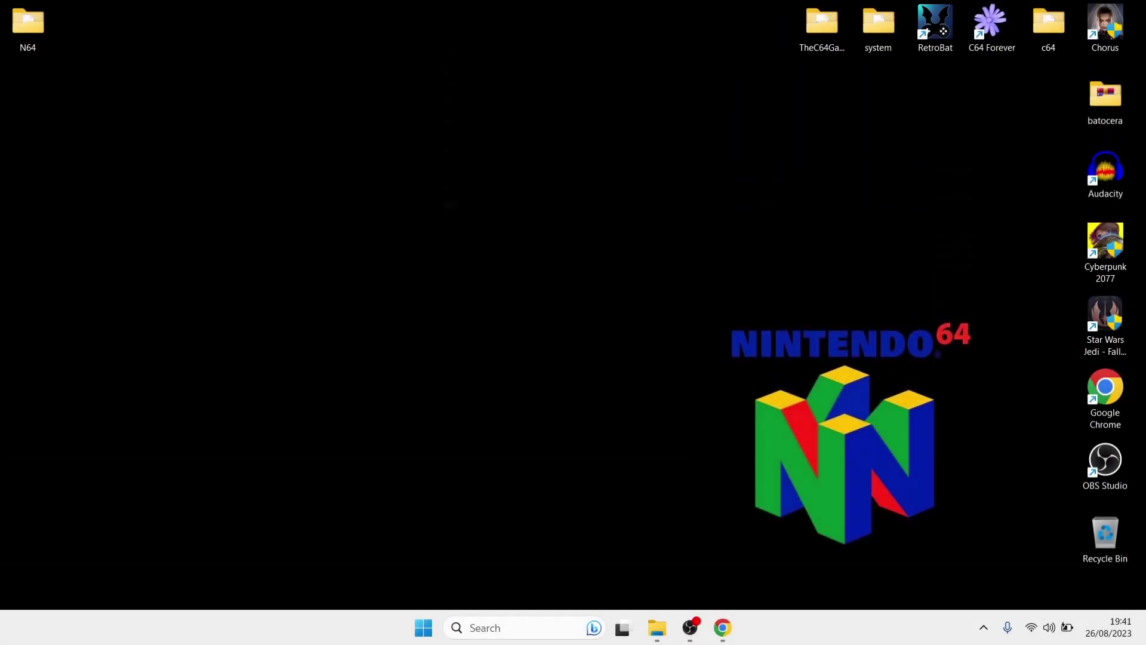